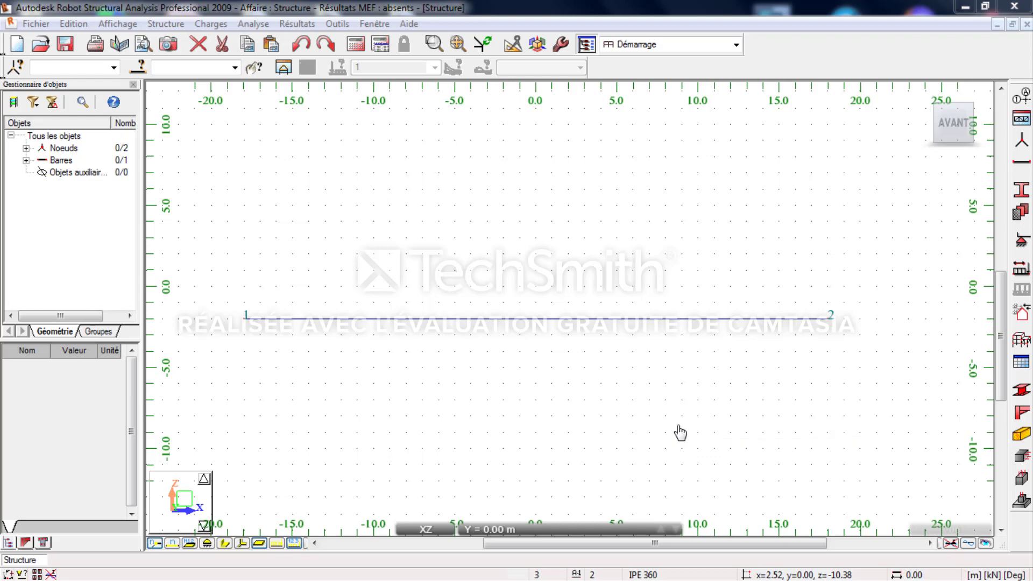
- Create a load case of nature permanente named "Force Nodale"
click(1021, 271)
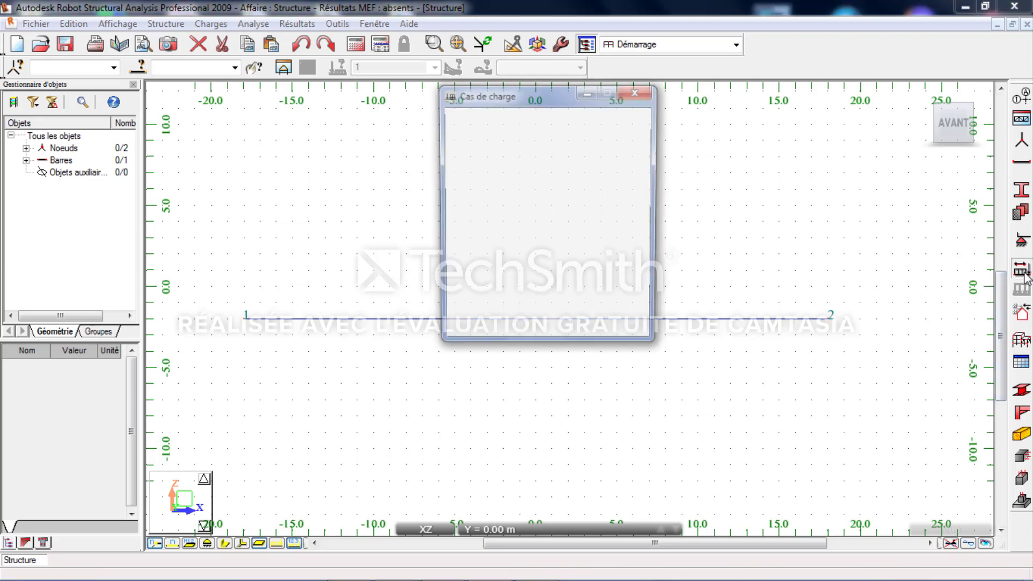
drag(533, 100, 497, 94)
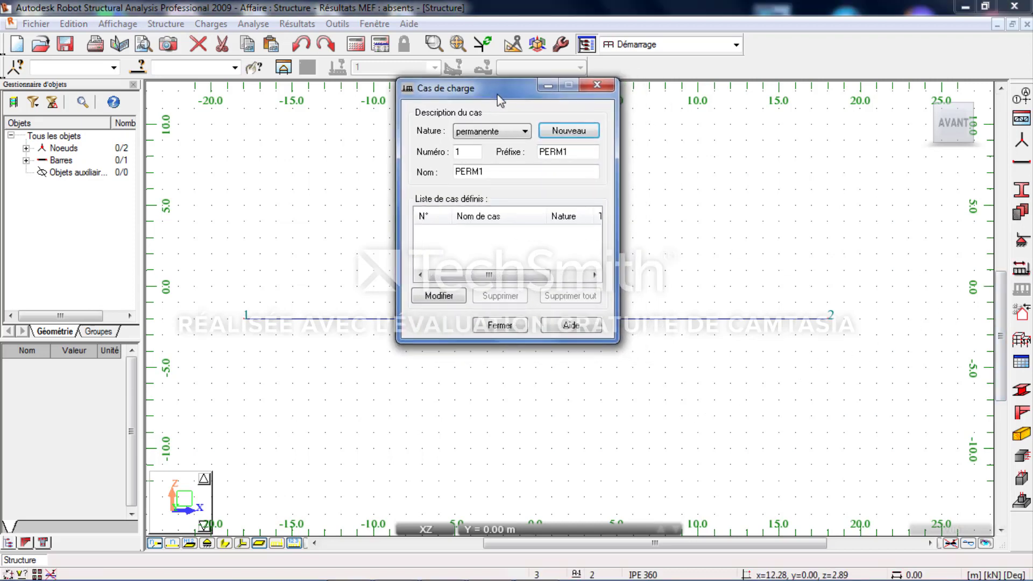
click(499, 131)
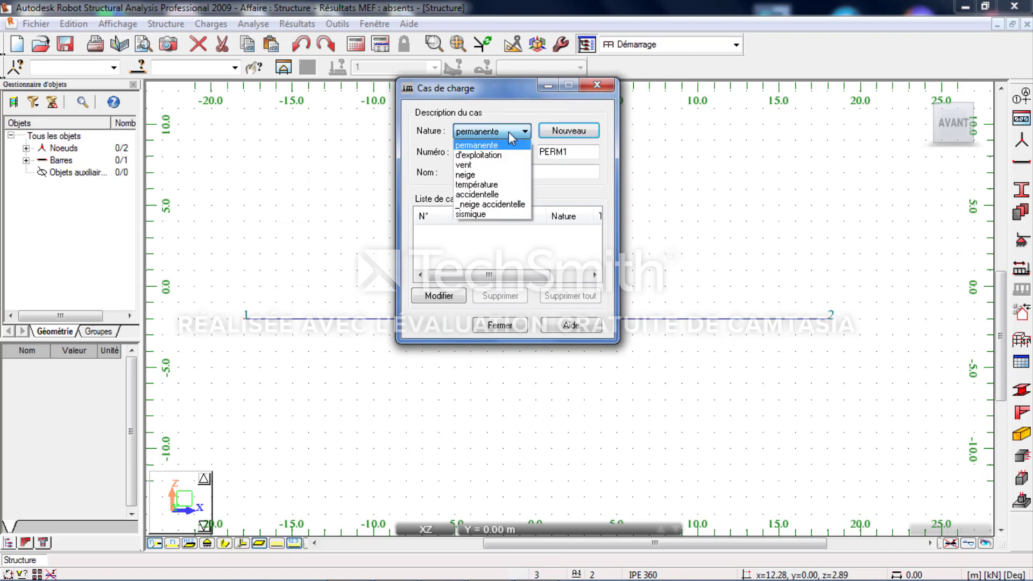
click(510, 135)
drag(488, 171, 435, 164)
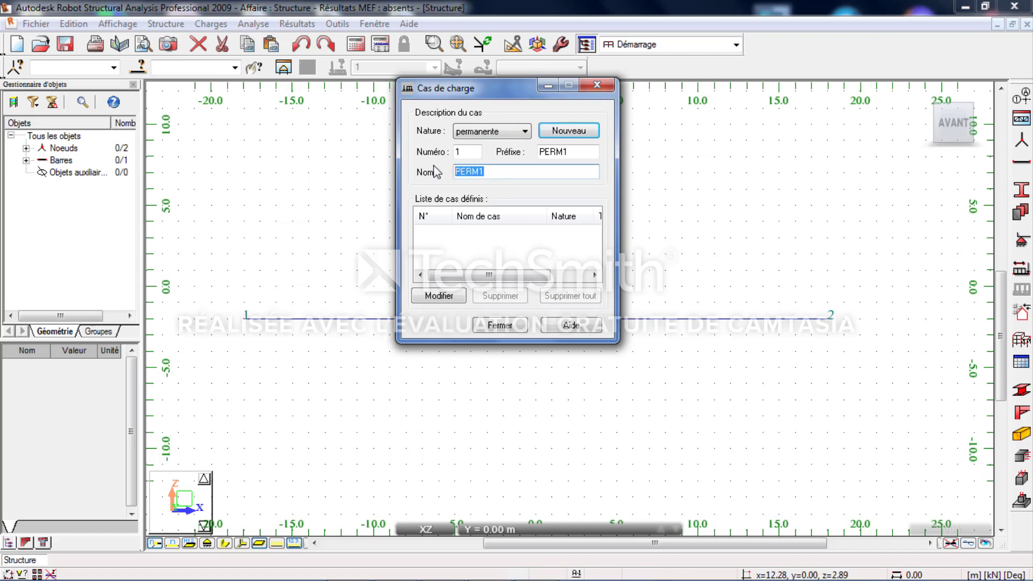
text(F)
key(Caps_Lock)
text(orce)
key(Caps_Lock)
text(N)
key(Caps_Lock)
text(o)
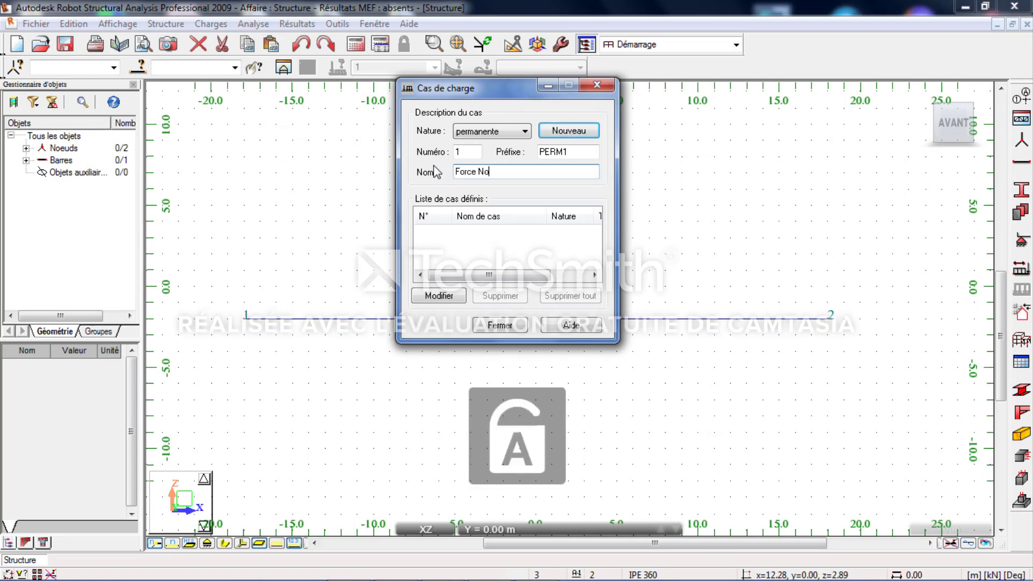
text(dale)
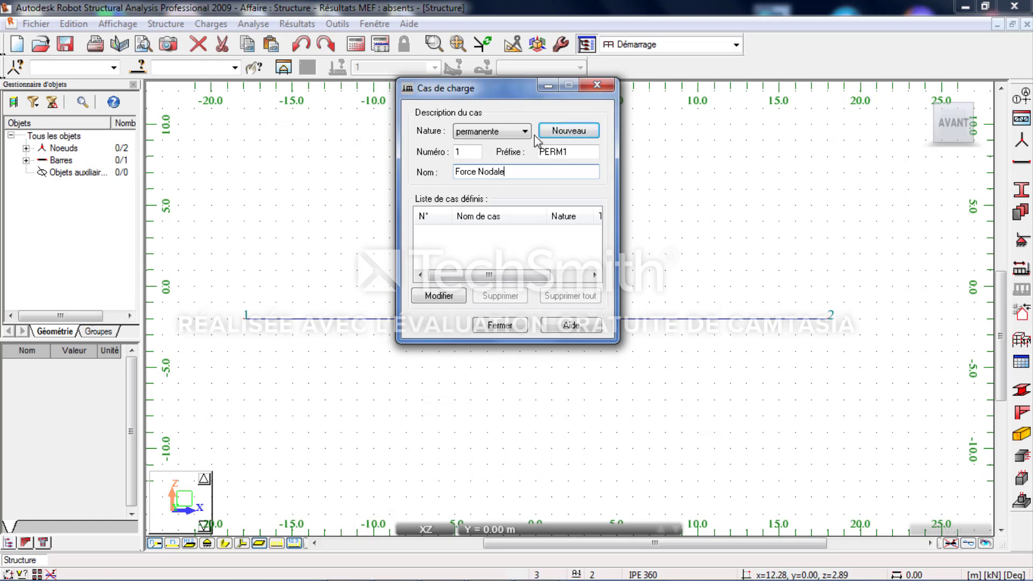
click(551, 131)
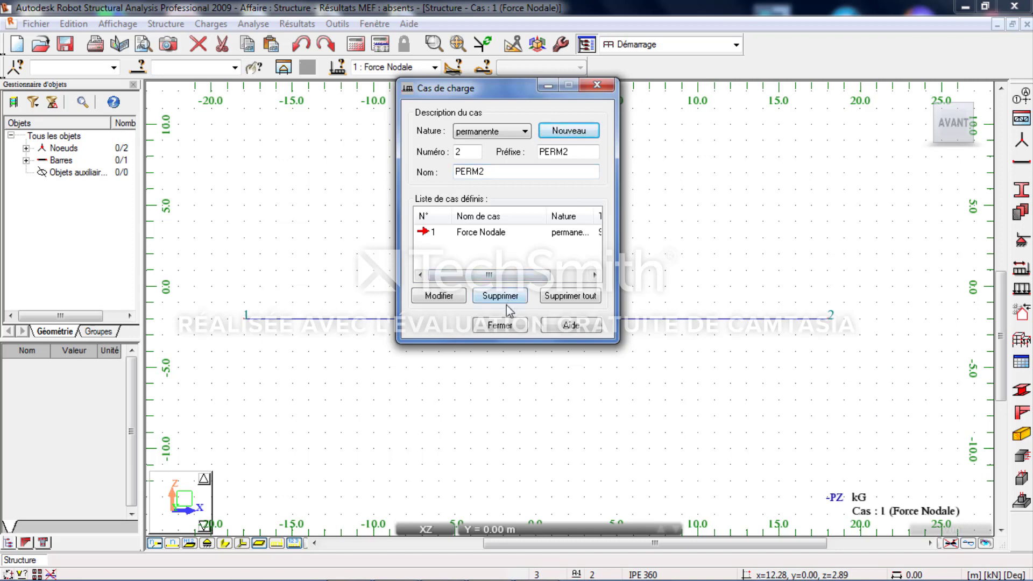
click(500, 326)
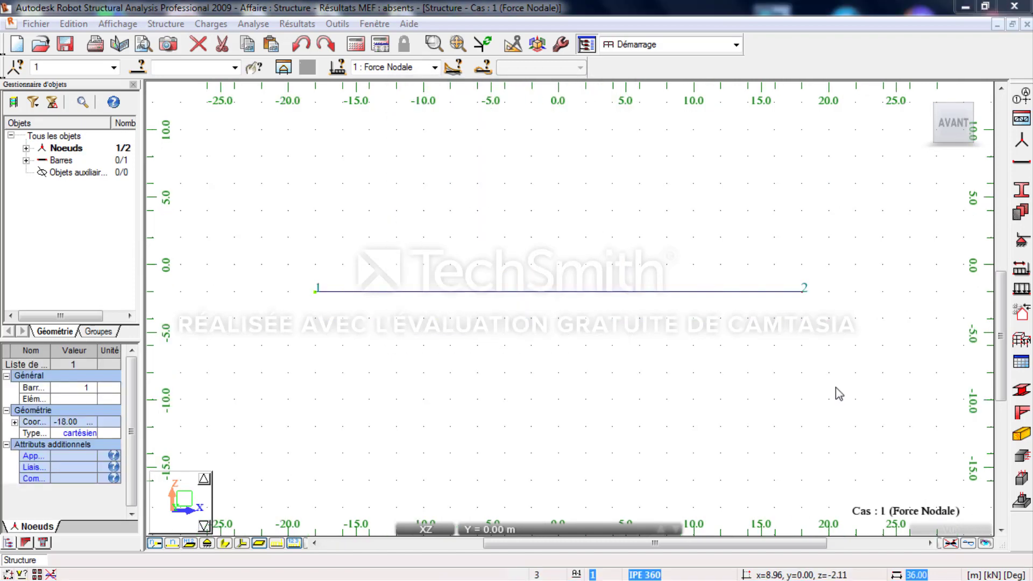
- Apply a nodal force to node 1 at the bar's start with FX = 5 kN and FZ = -10 kN
click(1021, 291)
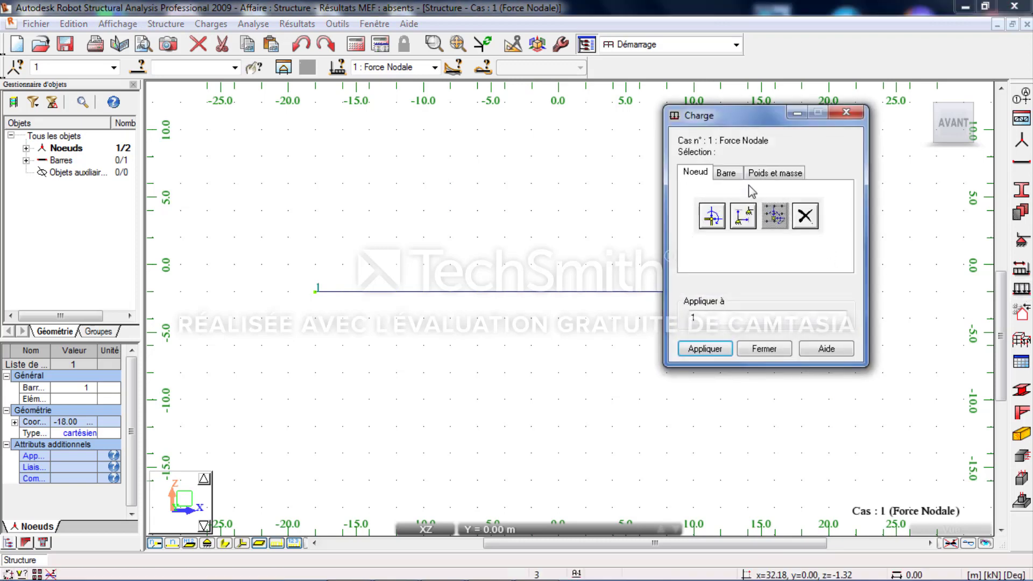
click(712, 217)
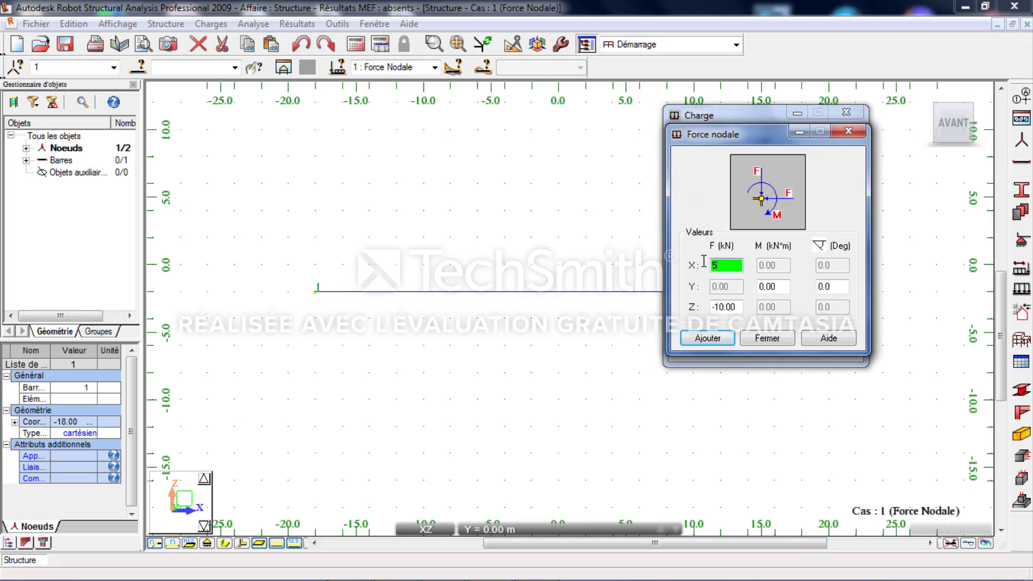
double_click(724, 307)
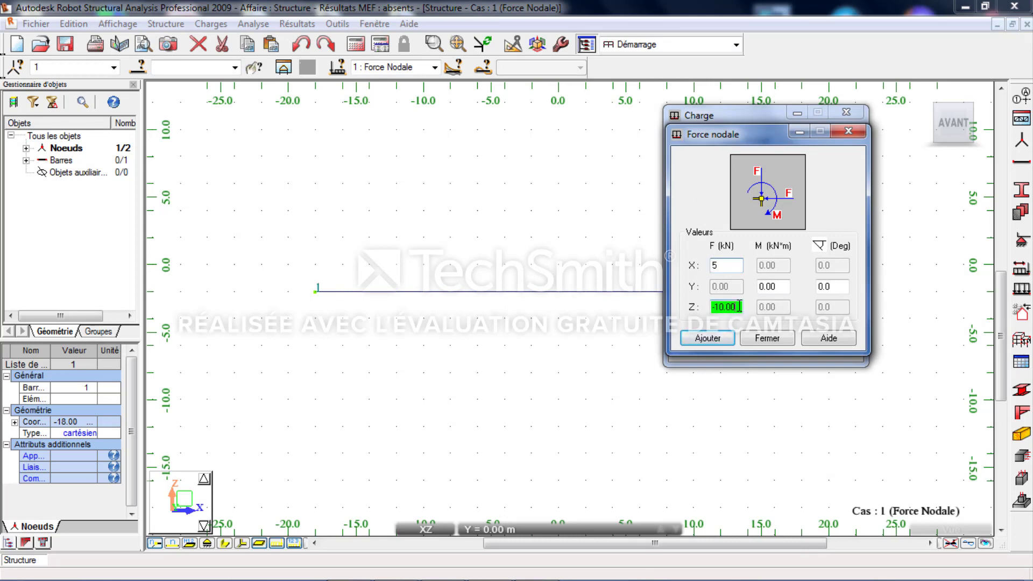
text(-)
click(718, 343)
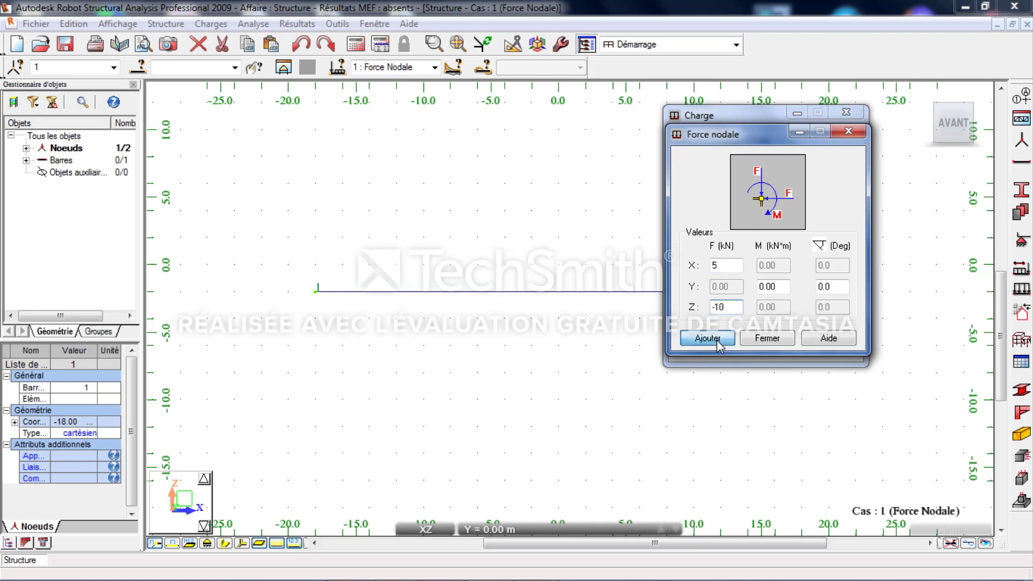
click(315, 293)
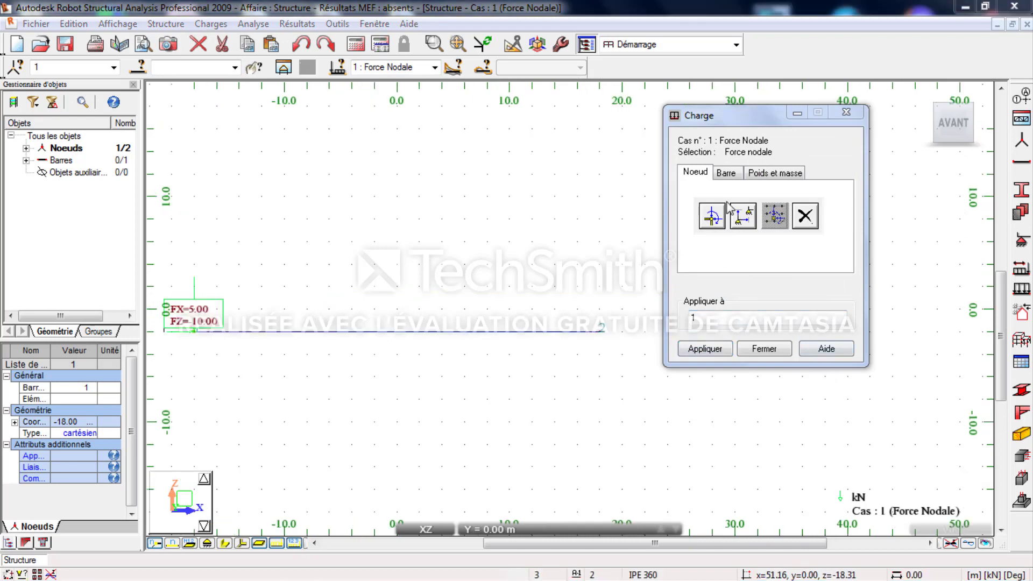
- Apply a nodal moment of 2 kN*m about Y to node 2 at the bar's other end
click(712, 218)
click(779, 285)
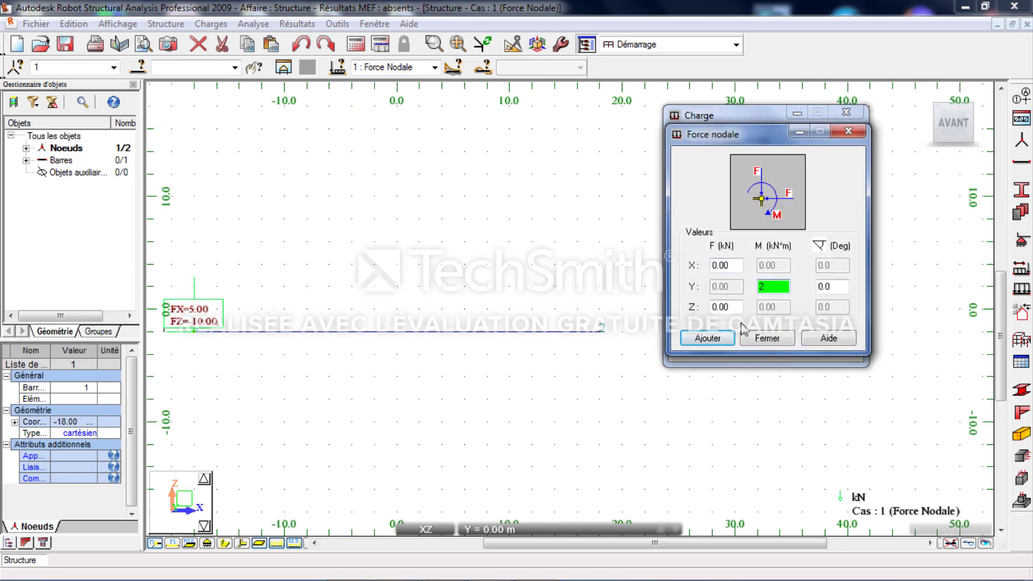
click(707, 339)
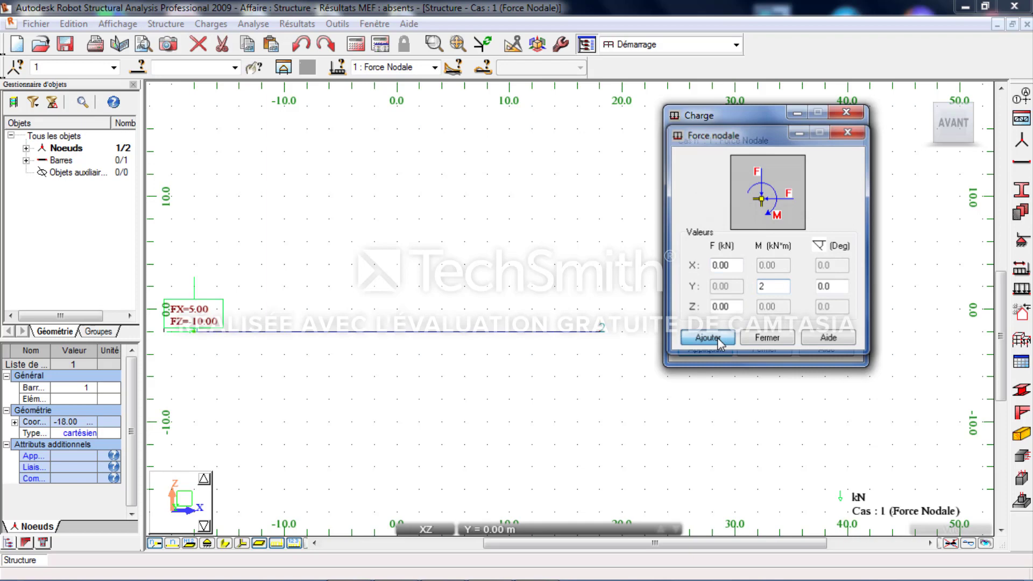
click(602, 336)
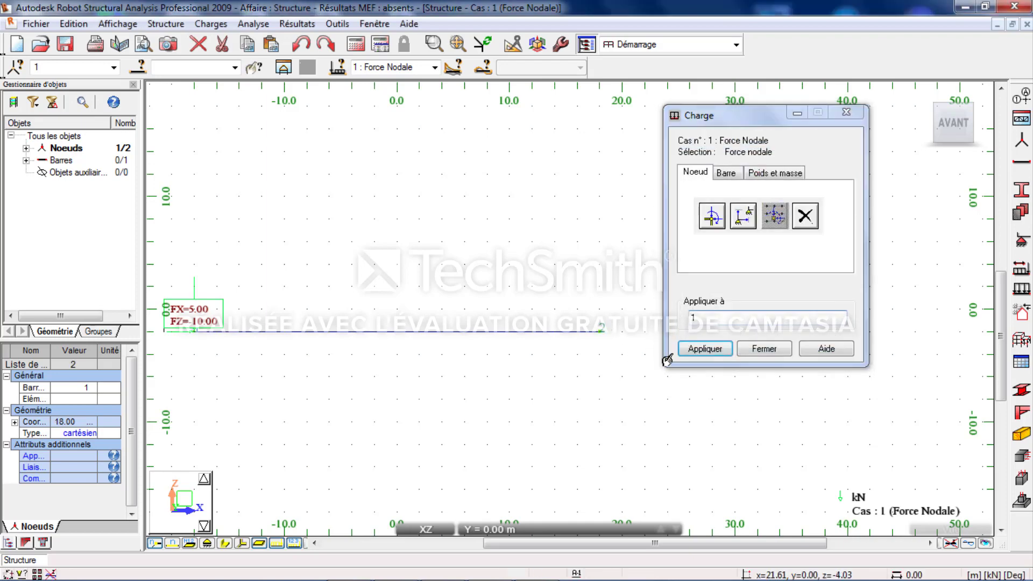
click(704, 349)
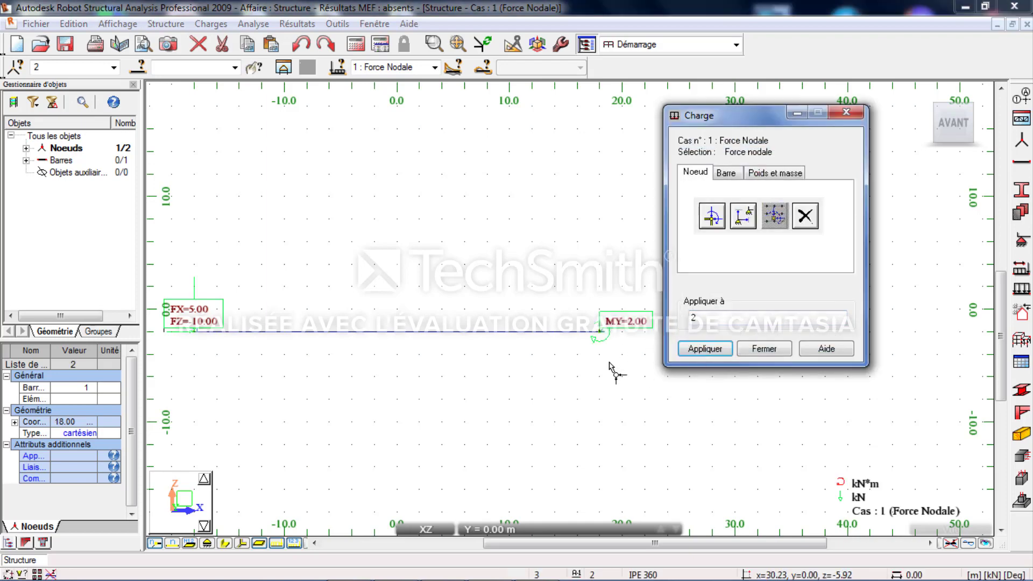
- Apply an inclined nodal force to node 2 with FZ = -10 kN, zero moment and a Y angle of -30 degrees
middle_drag(535, 373, 570, 385)
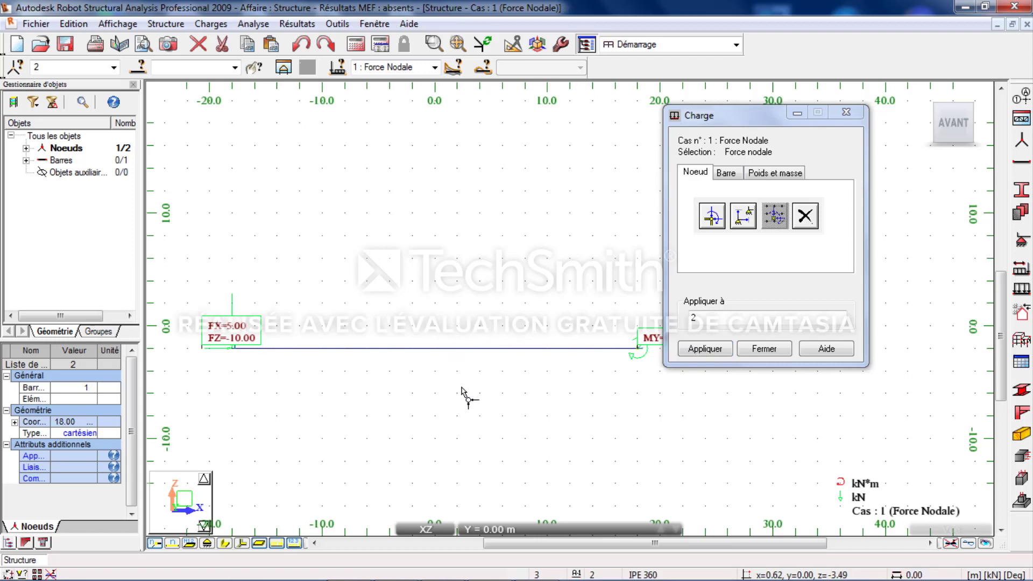
middle_drag(518, 397, 482, 368)
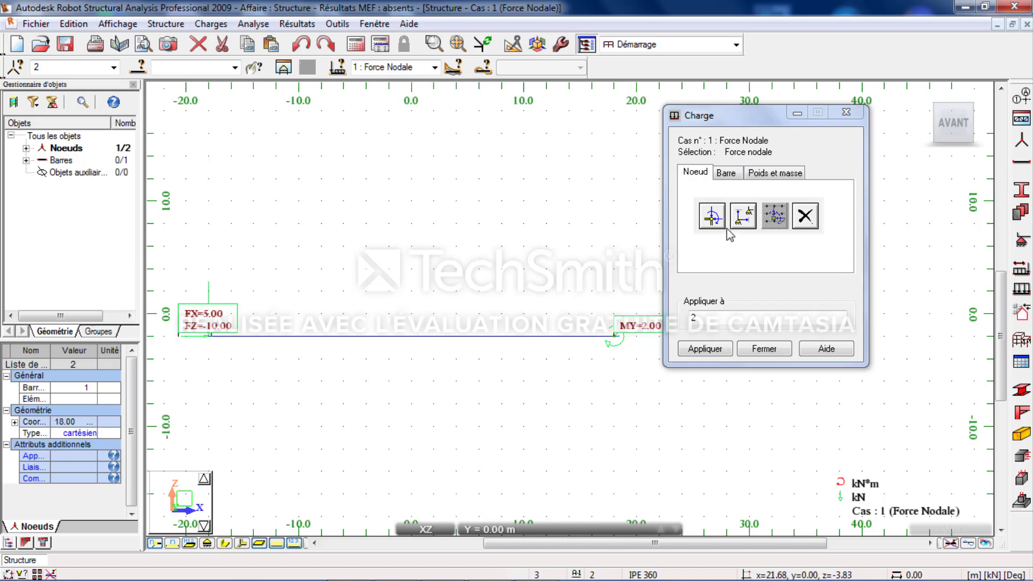
click(712, 216)
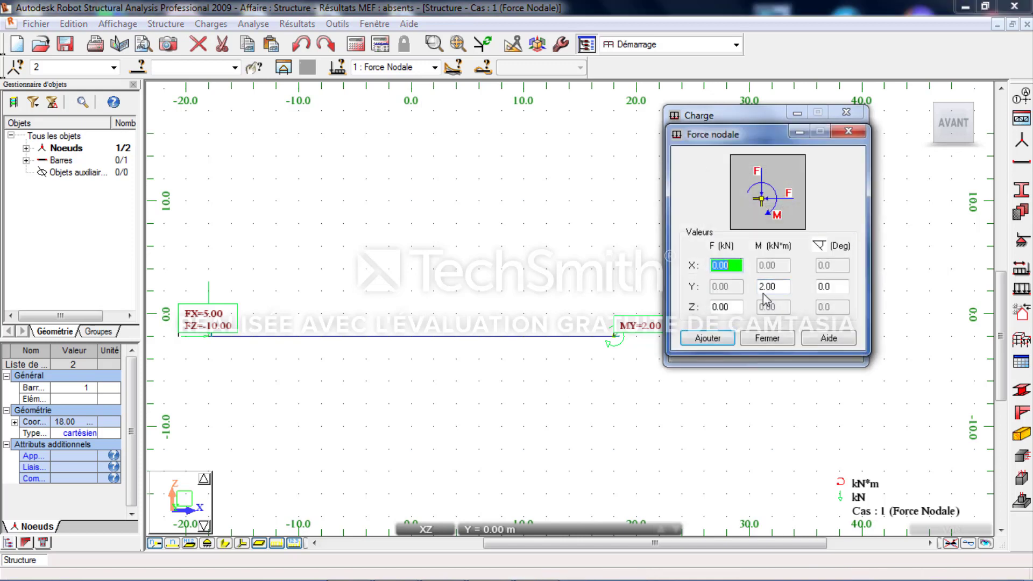
click(779, 286)
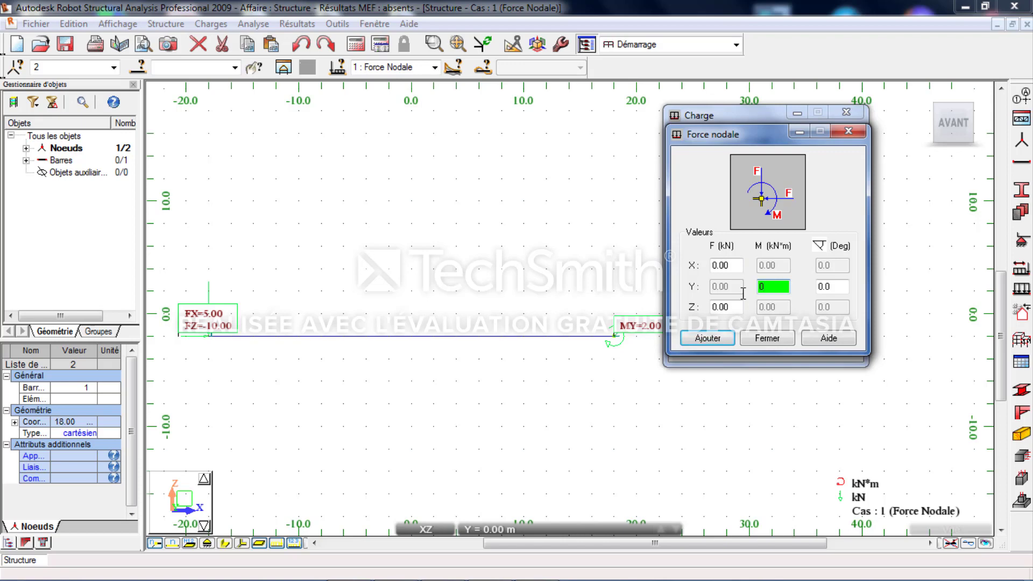
text(0)
click(729, 266)
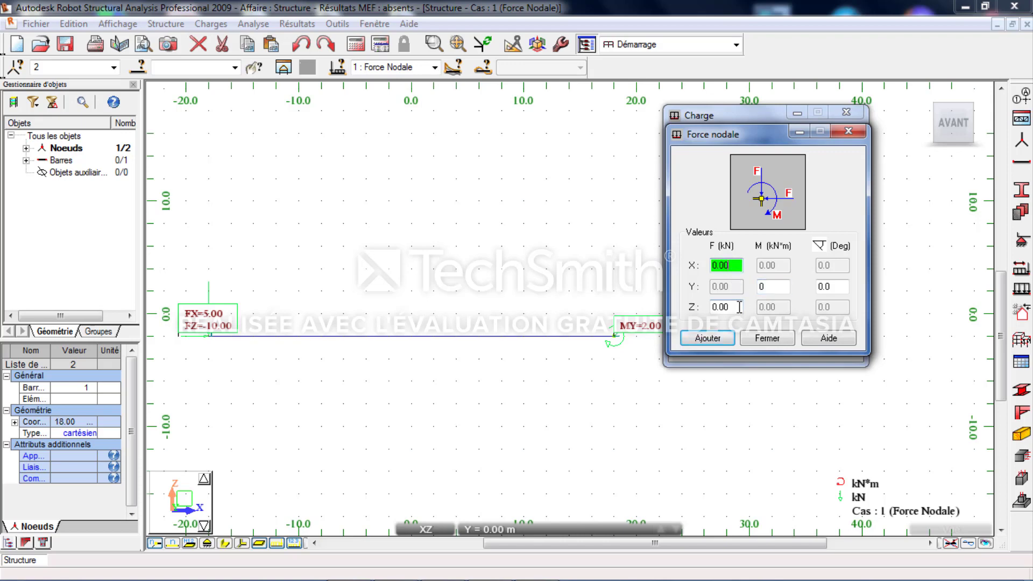
click(716, 307)
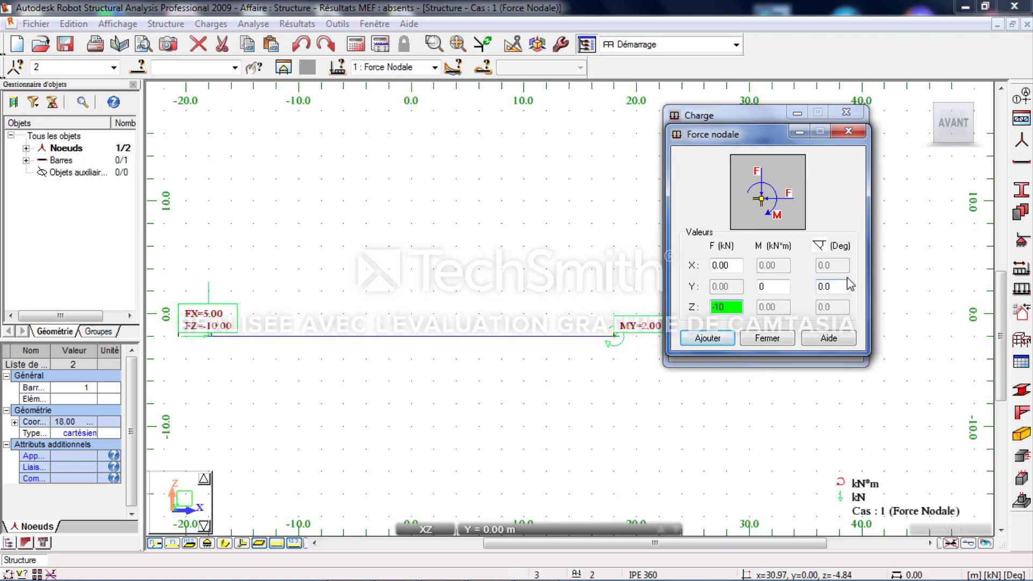
click(823, 286)
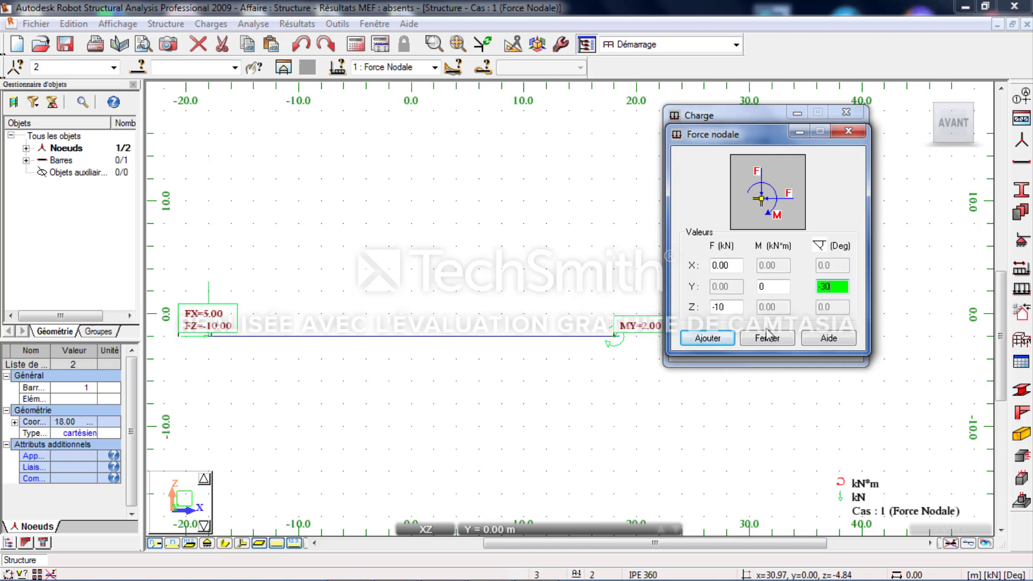
click(708, 338)
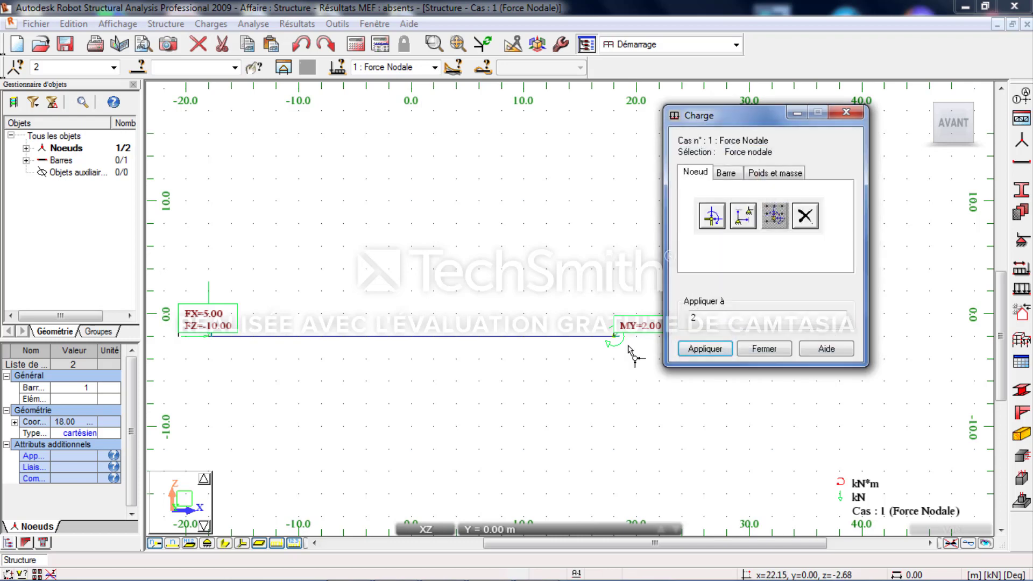
click(615, 336)
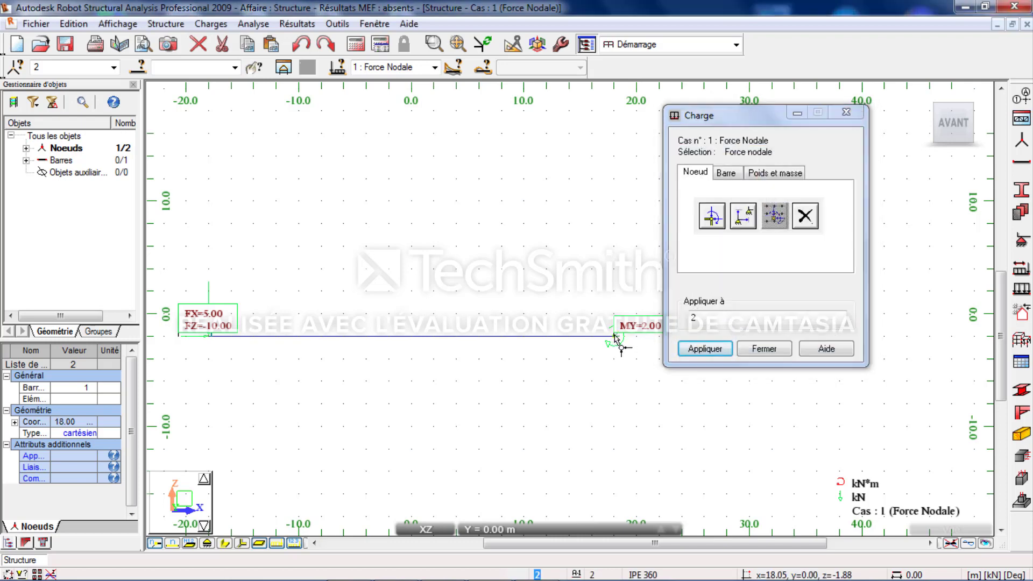
click(615, 335)
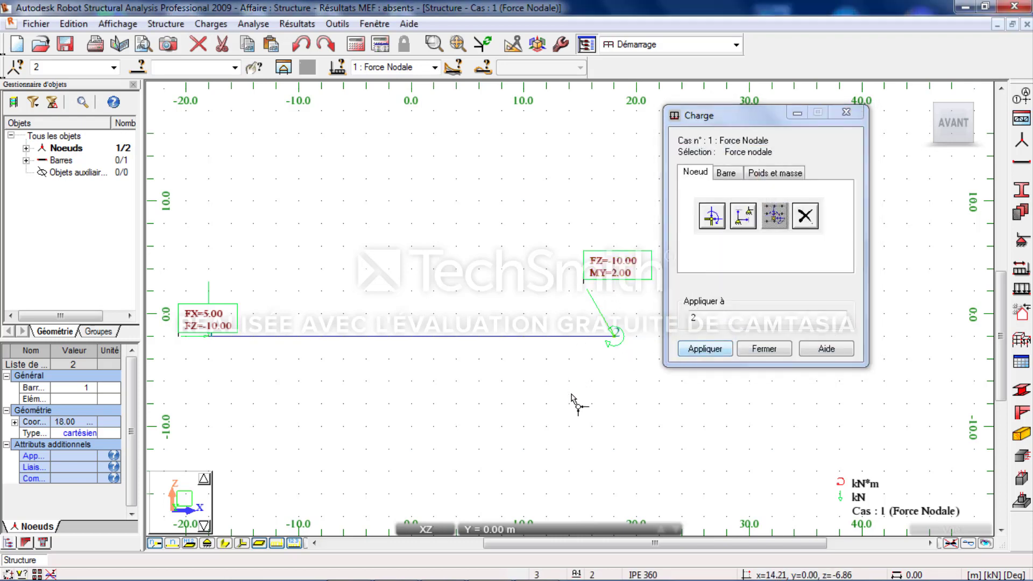
- Add three more load cases of nature permanente, named CSB1, CSB2 and CSB3
middle_drag(556, 342, 573, 381)
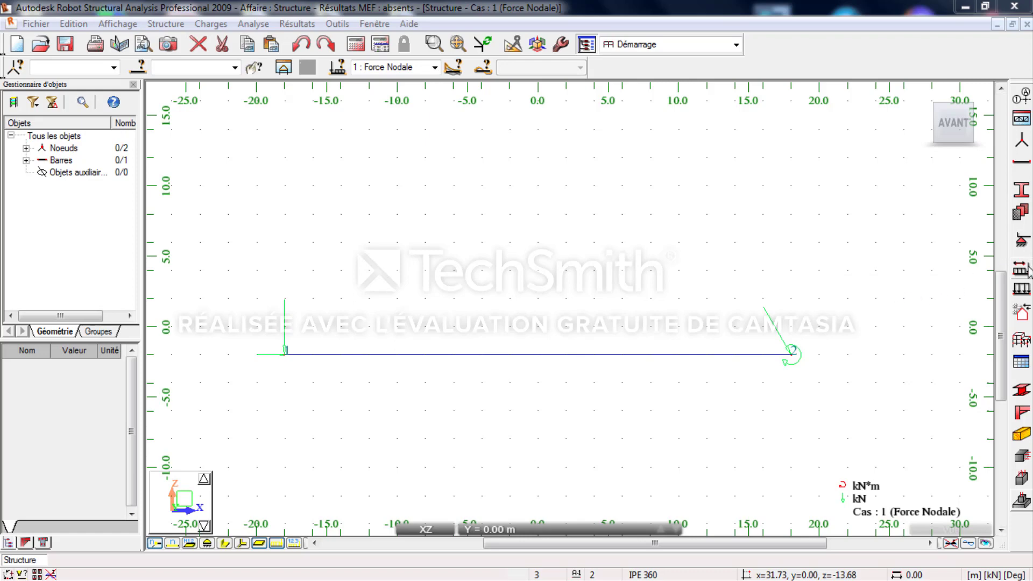
click(1023, 269)
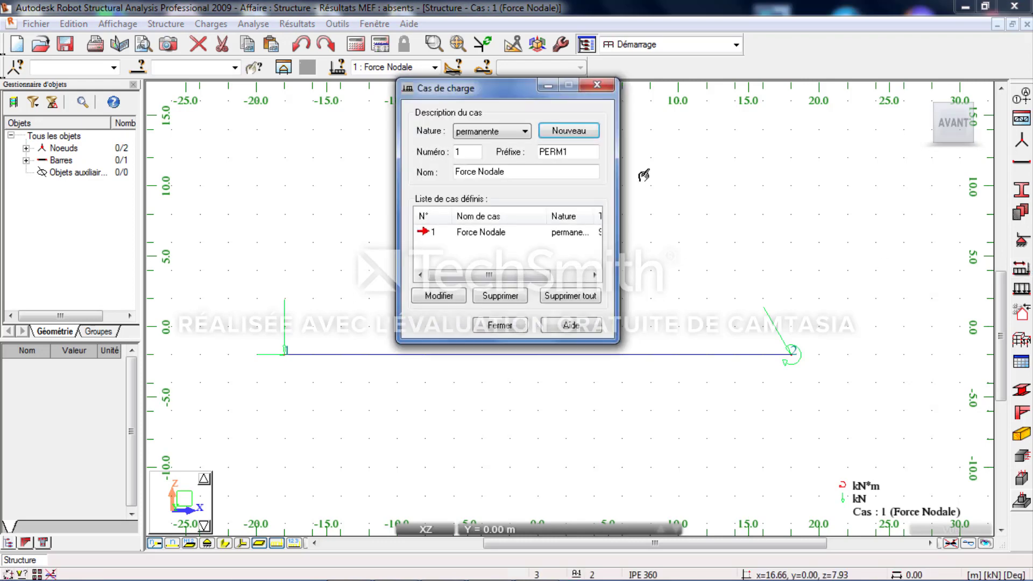
drag(494, 96, 466, 97)
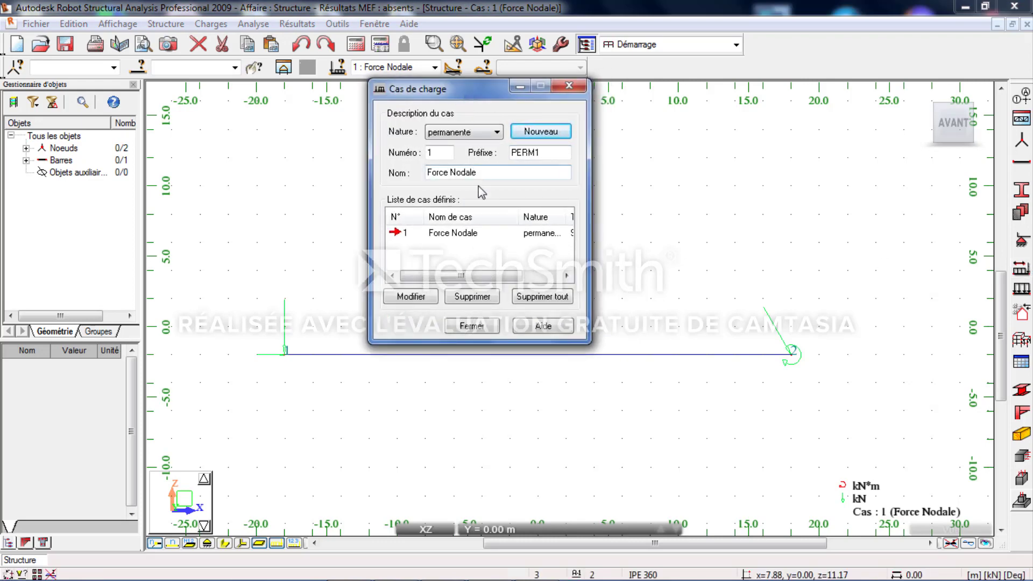
drag(486, 176, 427, 172)
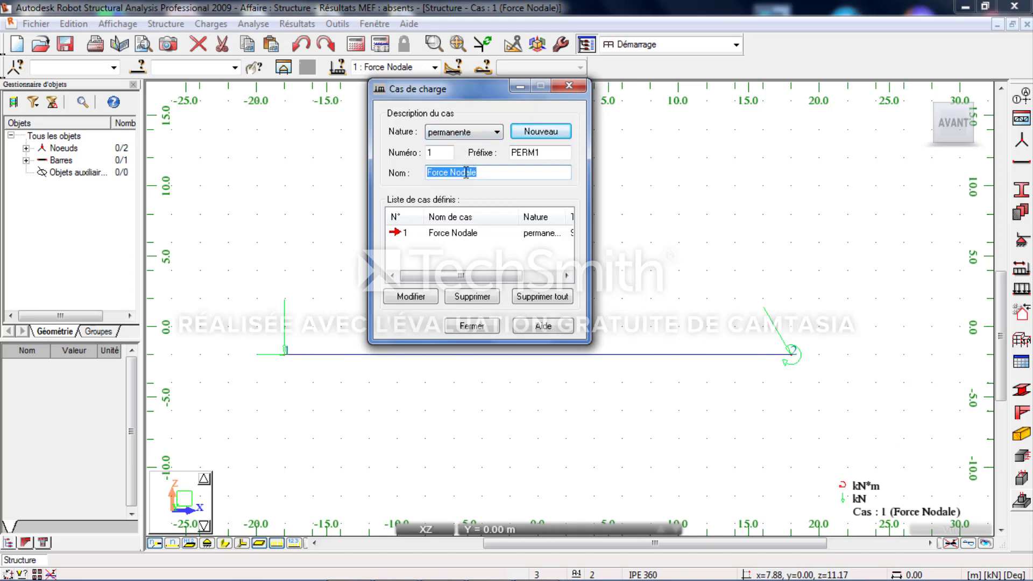
text(c)
key(BackSpace)
key(Caps_Lock)
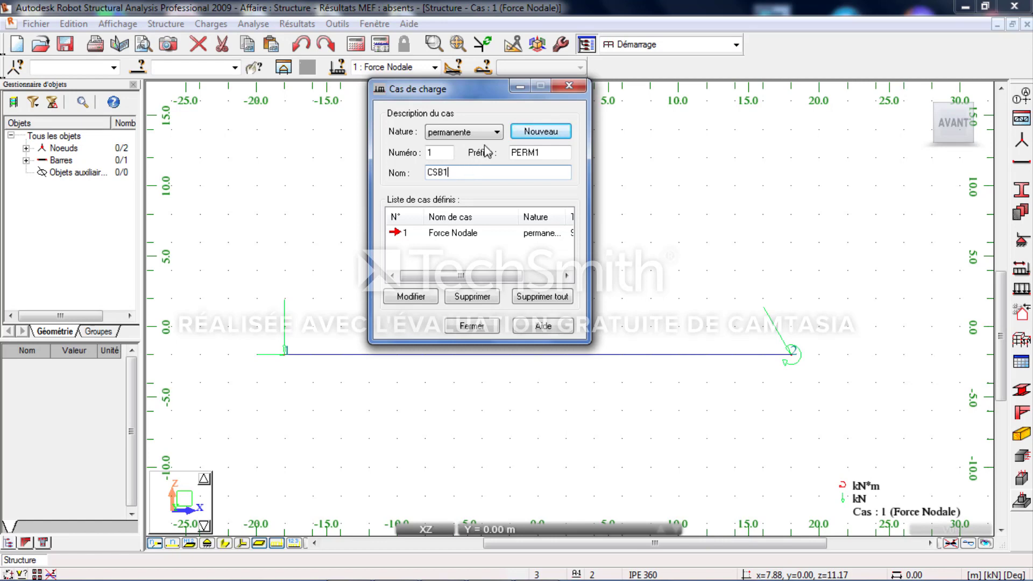
click(543, 132)
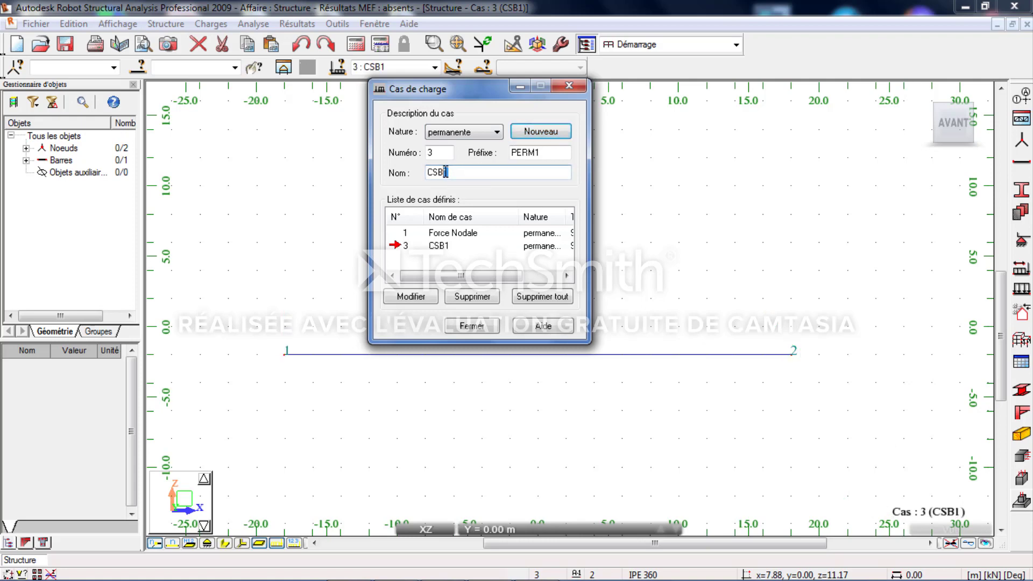
click(530, 138)
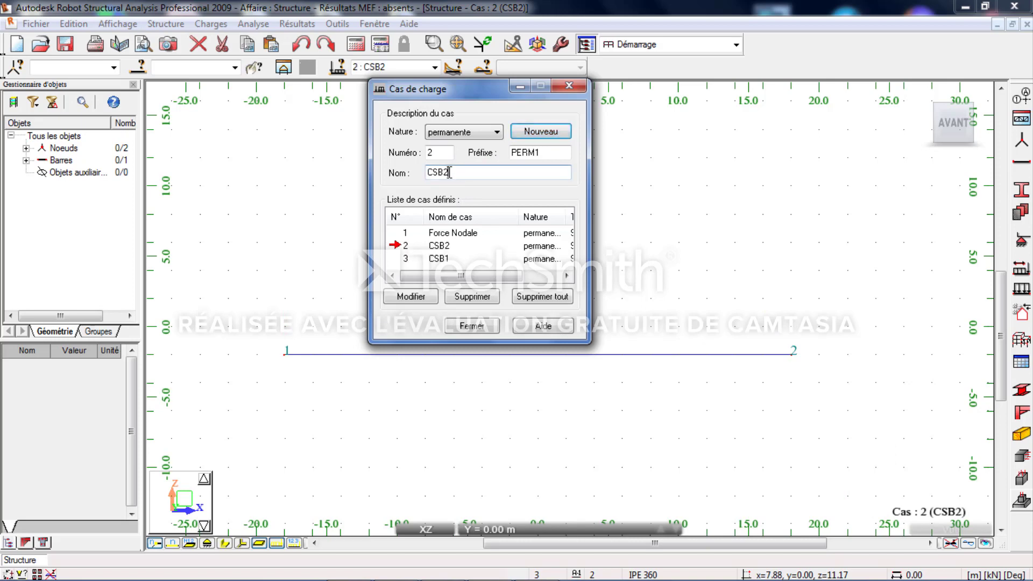
click(519, 135)
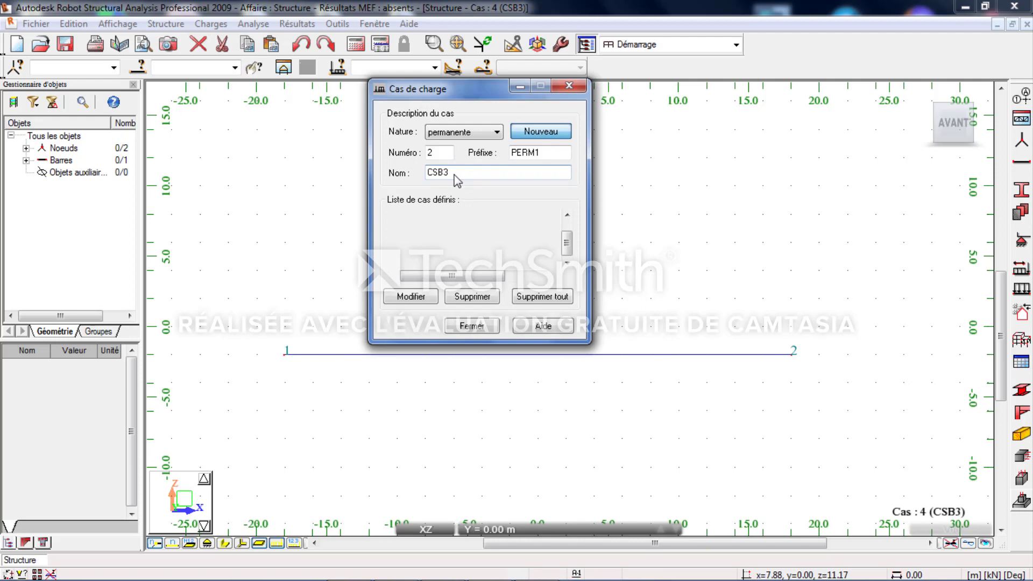
- Add two more load cases of nature permanente, named CSB4 and CSB5, and finish defining cases
drag(451, 173, 439, 173)
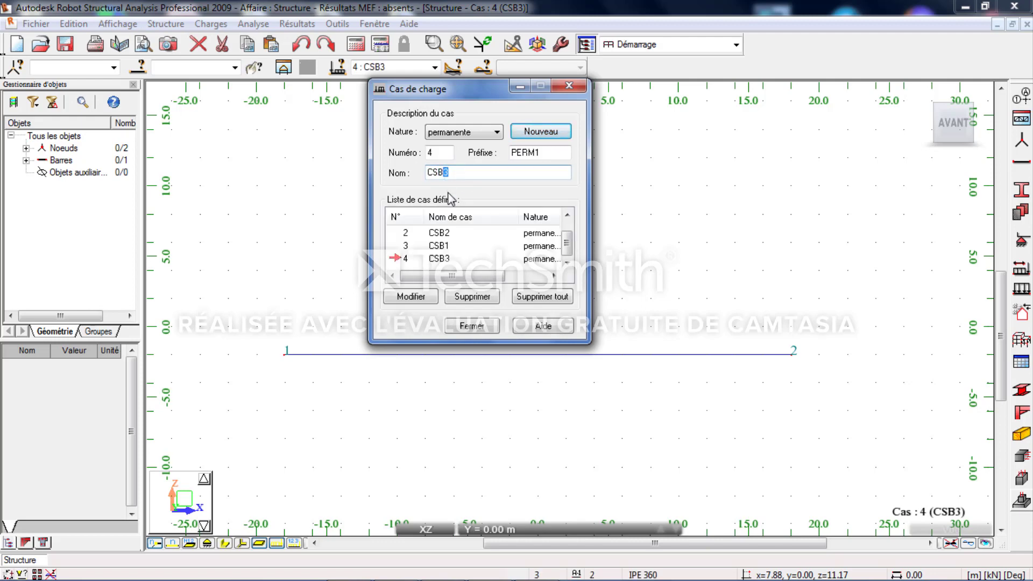
text(4)
click(526, 133)
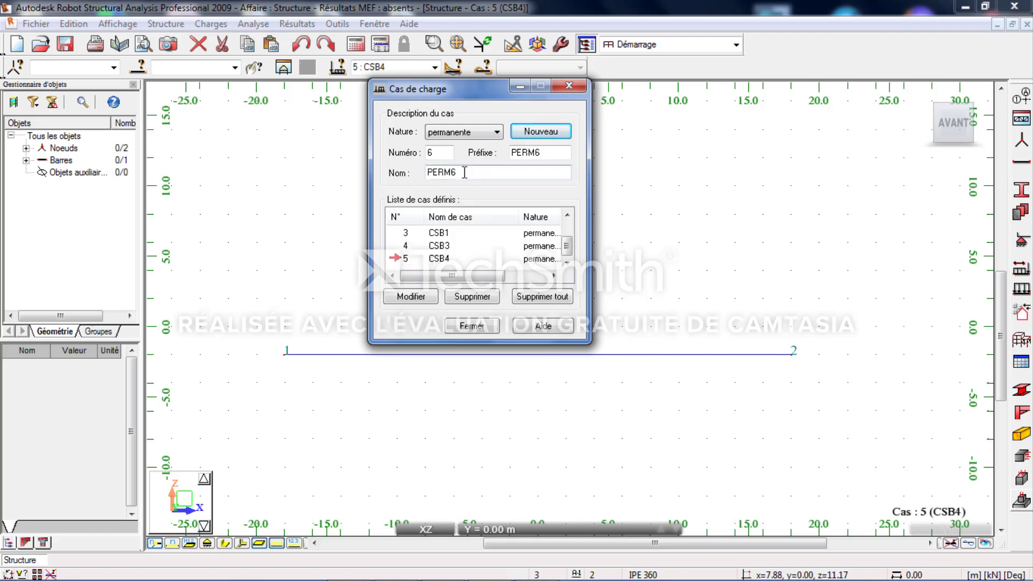
drag(461, 172, 423, 172)
key(Caps_Lock)
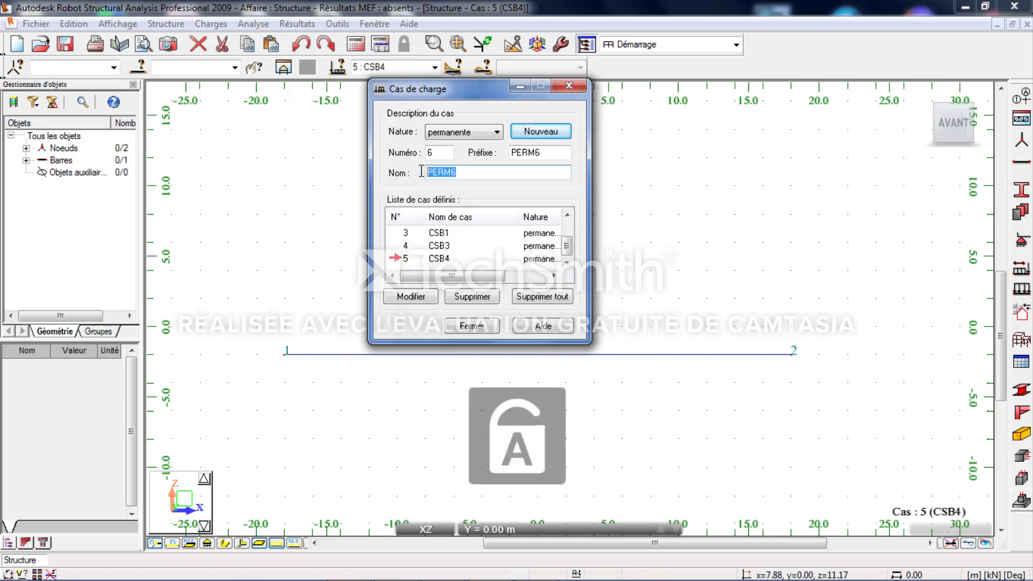
text(csb)
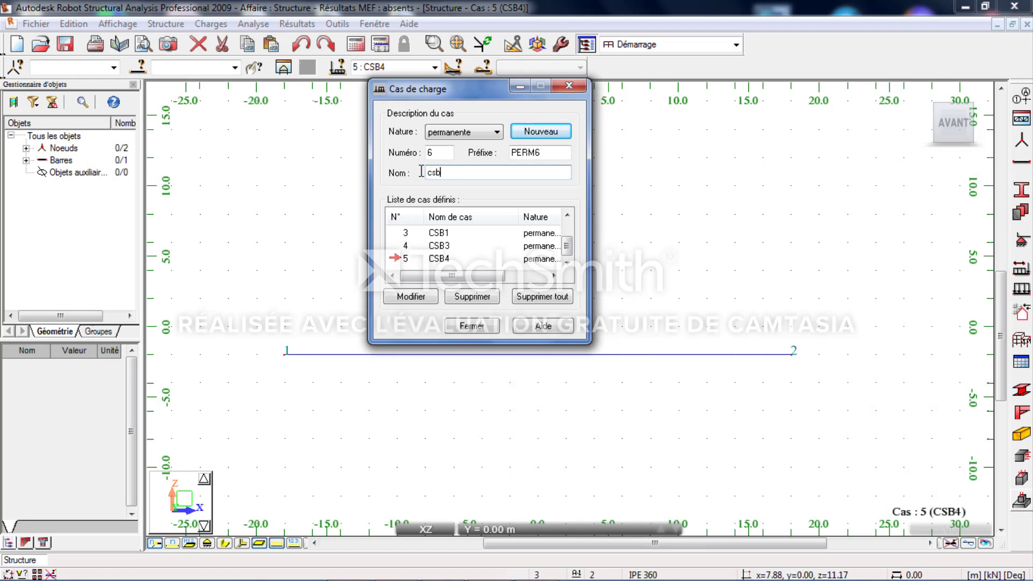
key(Caps_Lock)
drag(440, 172, 422, 172)
text(CSB5)
click(540, 131)
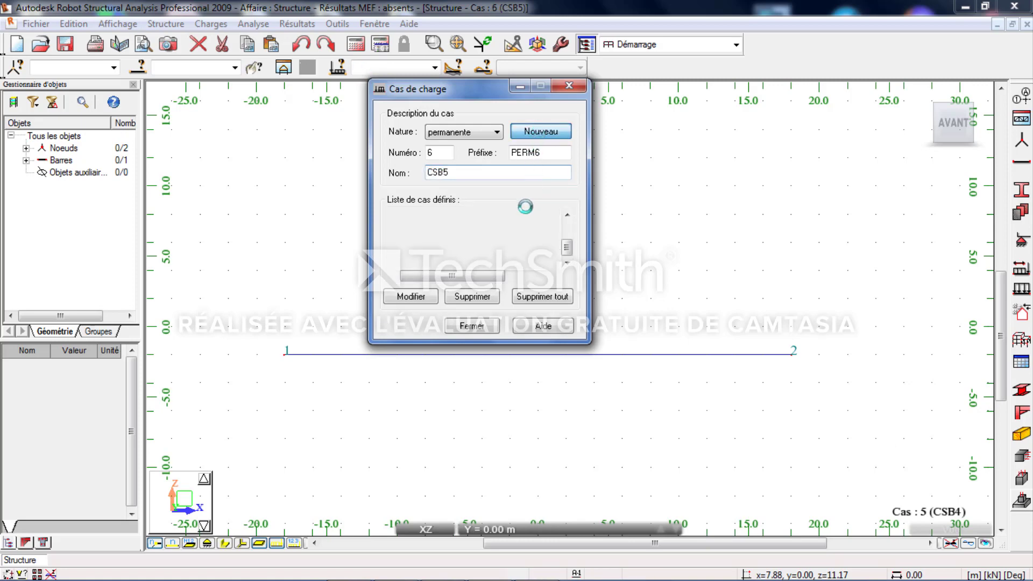
click(486, 331)
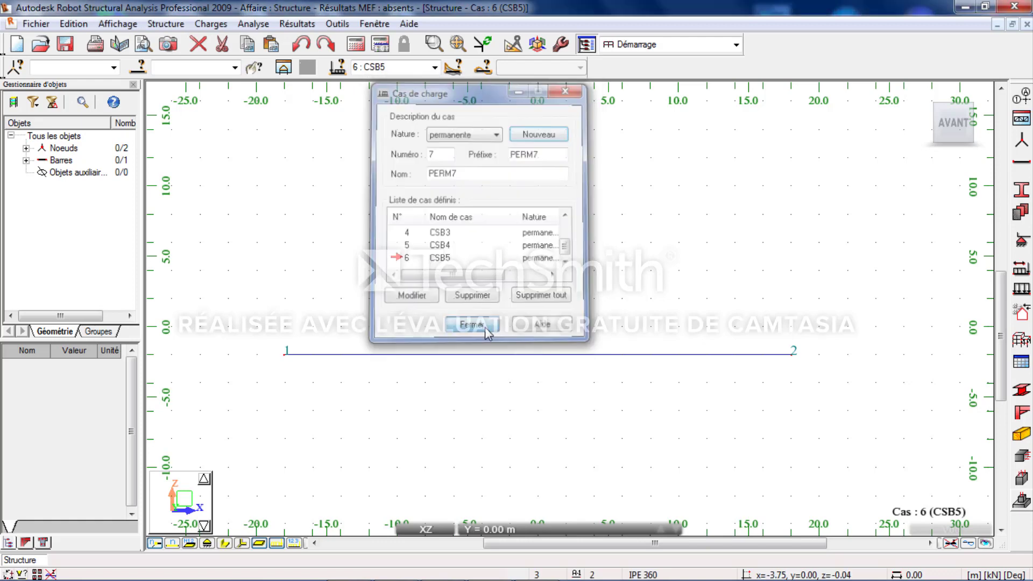
- Make load case 3, CSB1, the active case
click(435, 67)
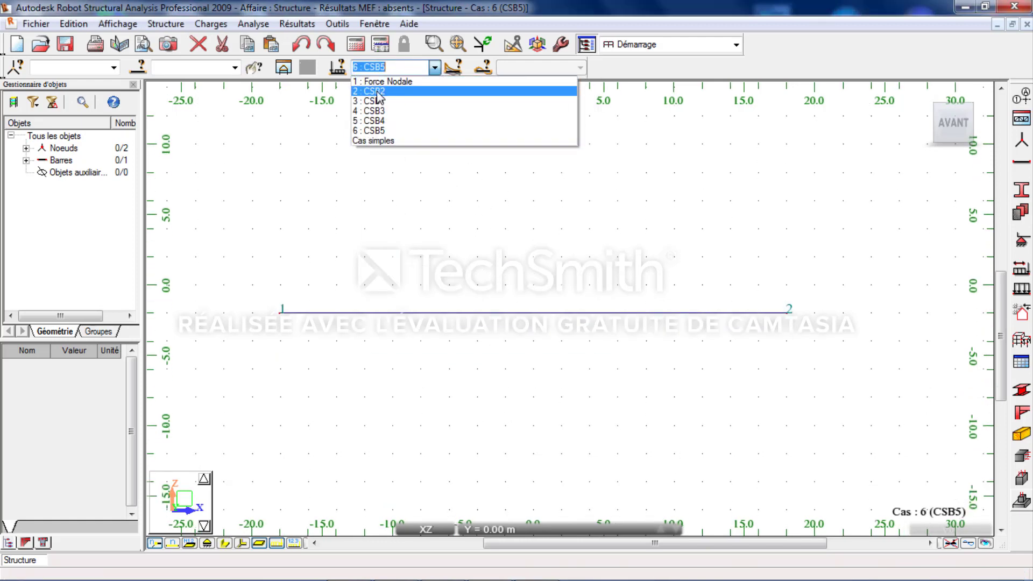
click(377, 92)
click(434, 67)
click(402, 101)
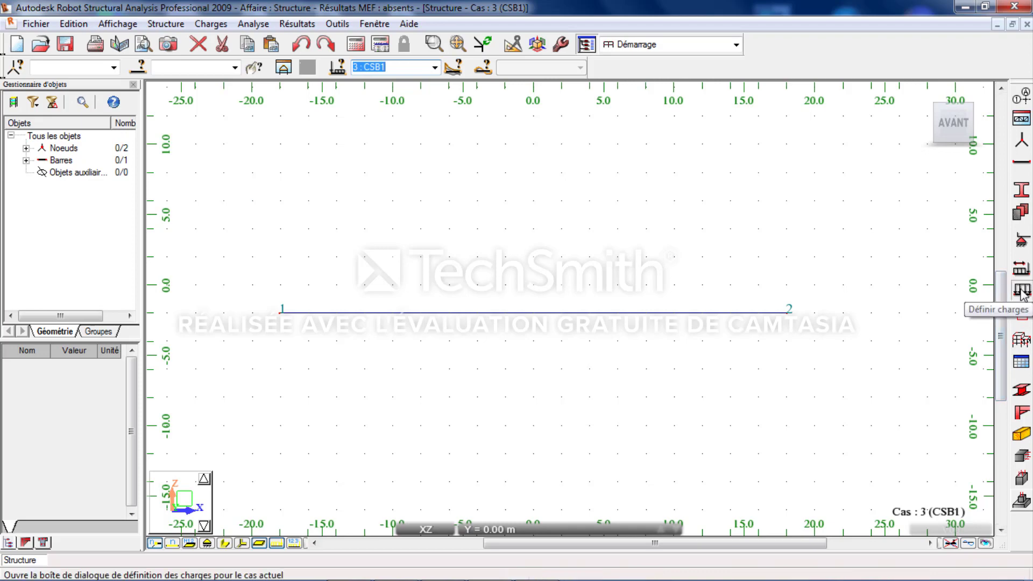
- Apply a uniform bar load of pZ = -10 kN/m in the global system to the beam and toggle the load value labels
click(1021, 339)
drag(844, 100, 793, 92)
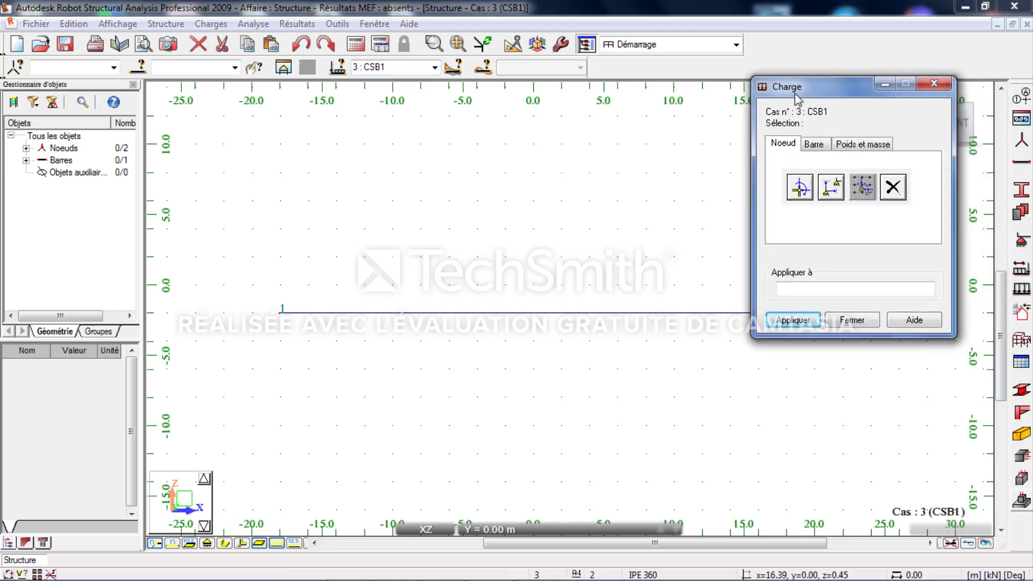
click(814, 145)
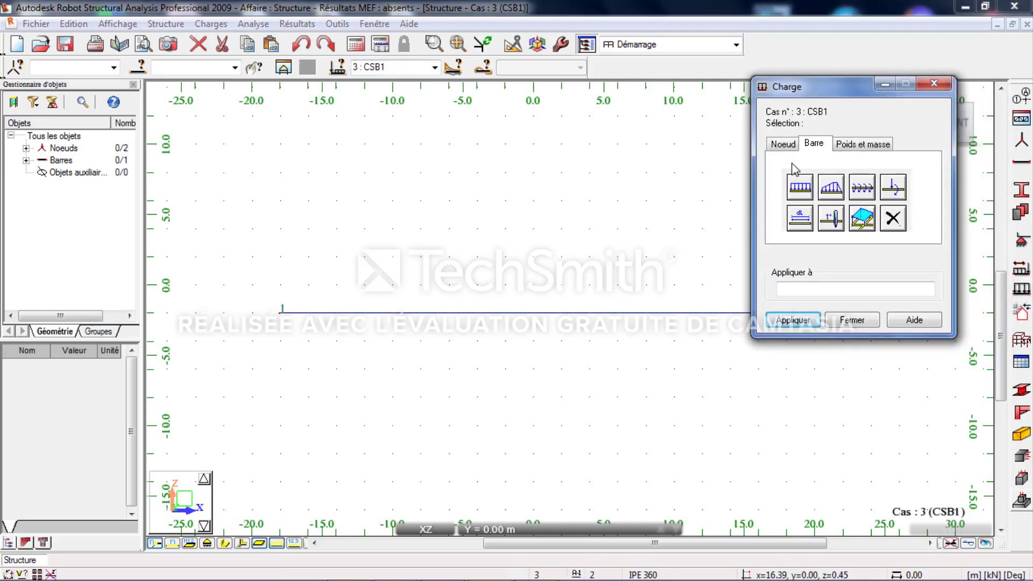
click(804, 194)
drag(842, 114, 817, 97)
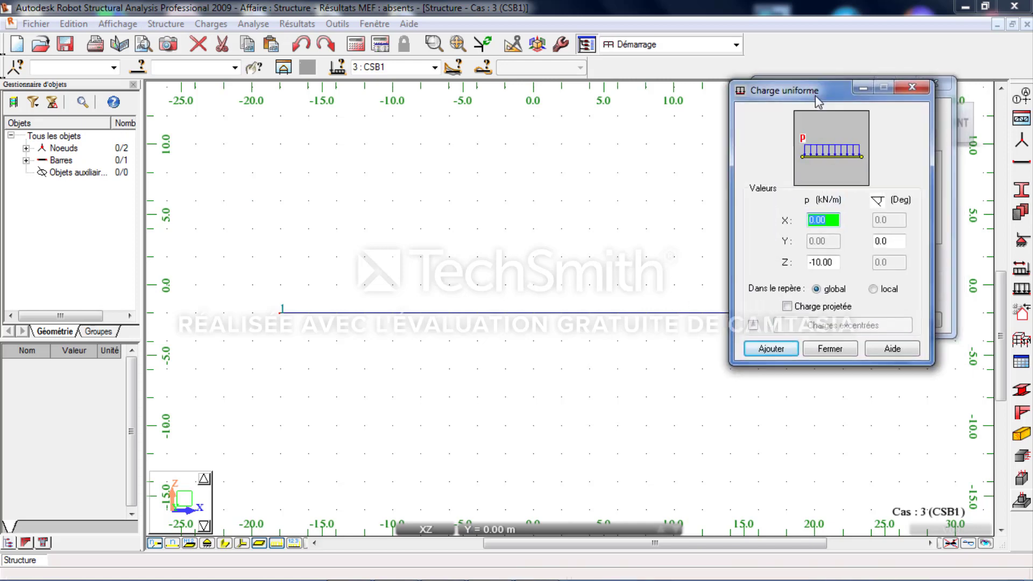
drag(832, 261, 809, 257)
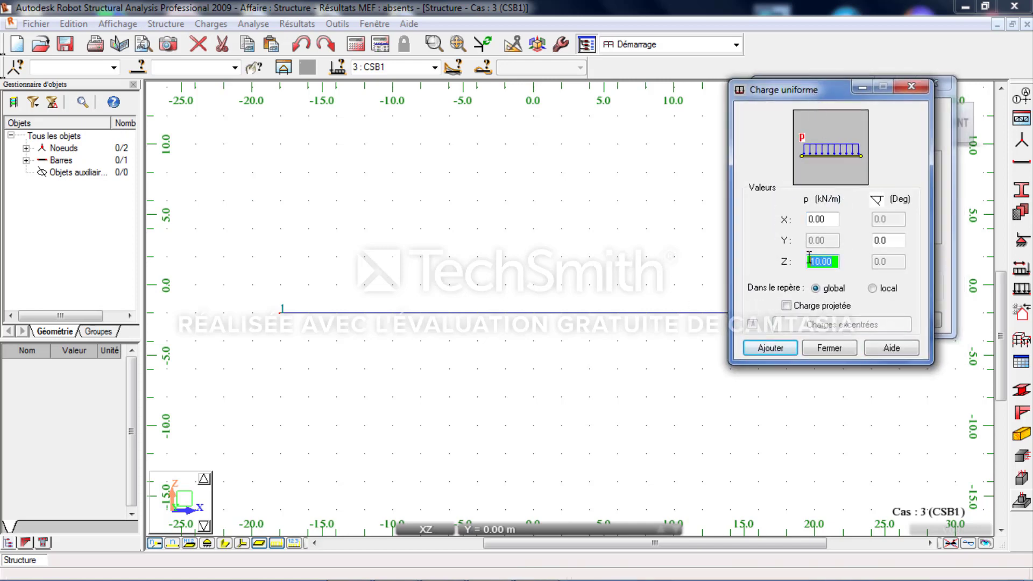
click(768, 348)
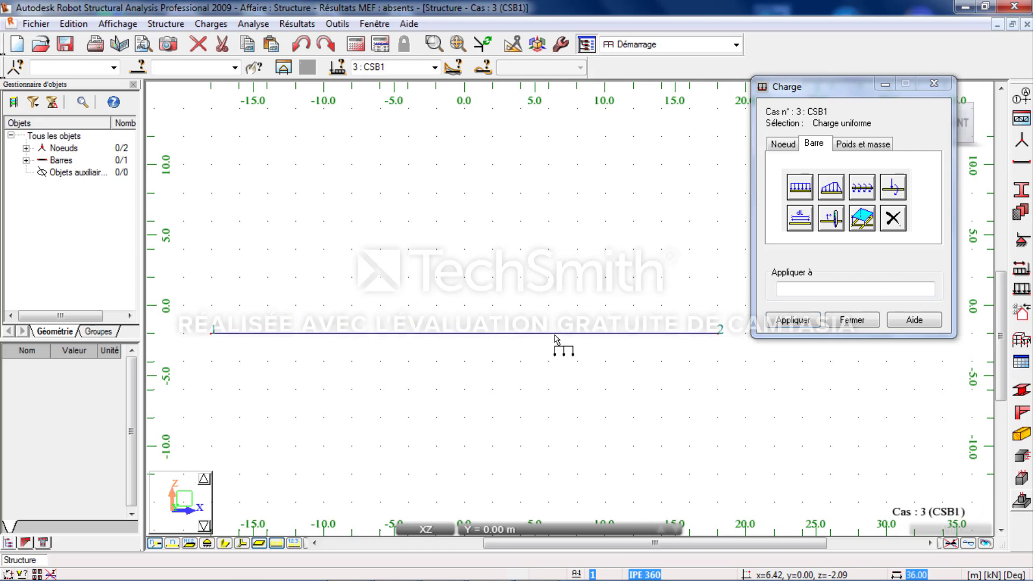
click(556, 345)
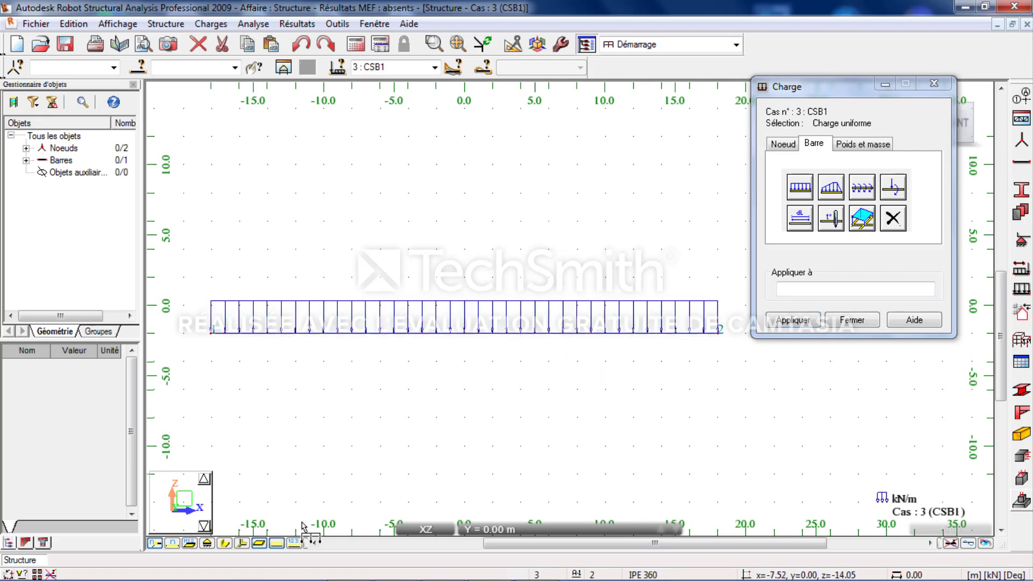
click(294, 543)
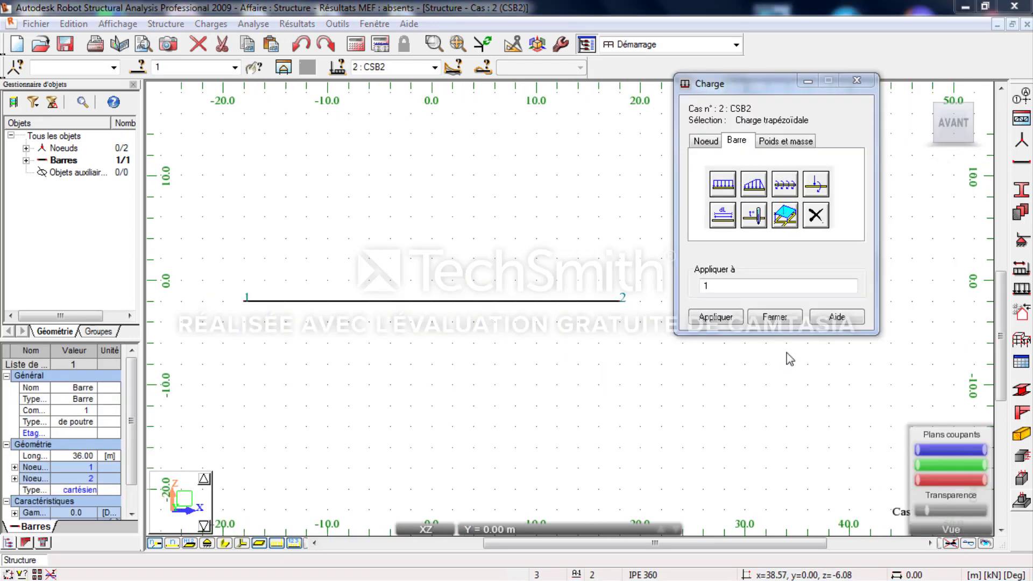
- In load case CSB2, examine the trapezoidal bar load's 3p and 4p types, returning to the 2p type
click(435, 67)
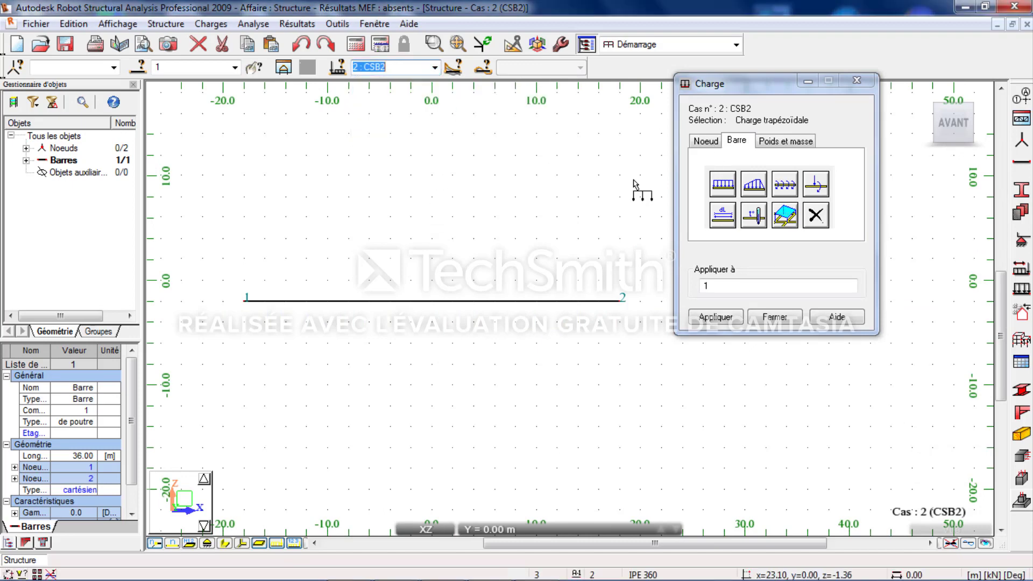
click(761, 185)
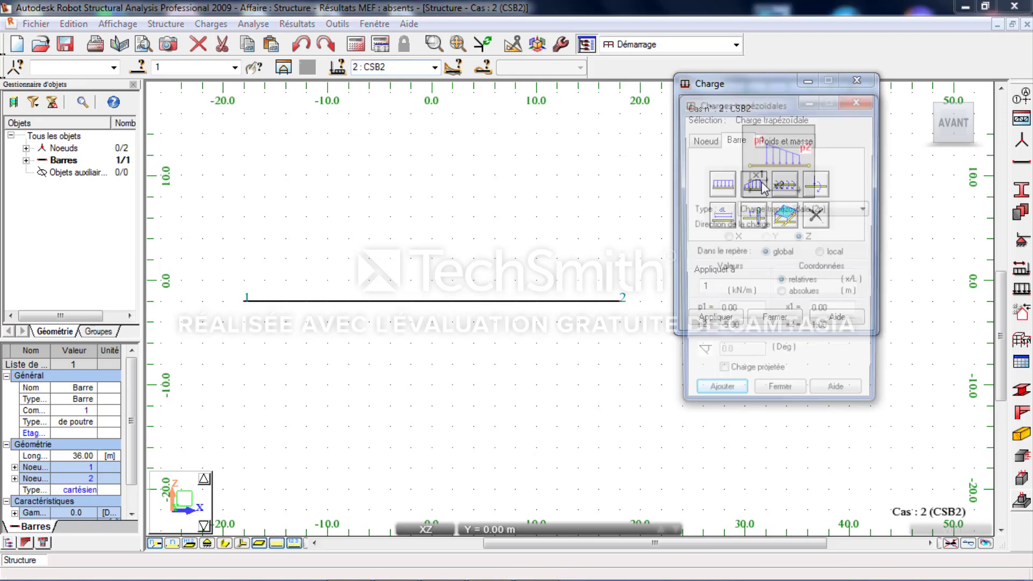
drag(750, 92, 558, 55)
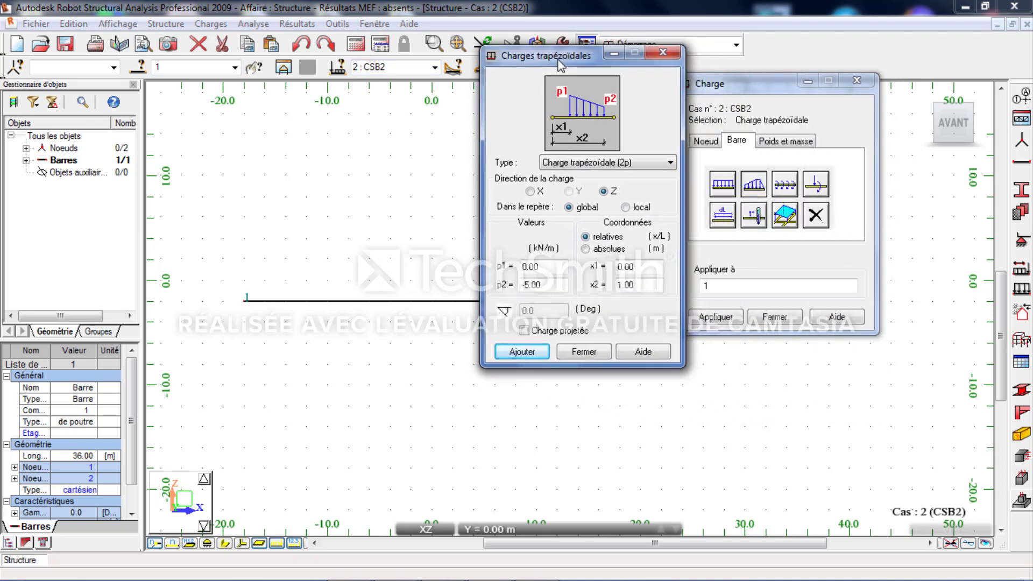
click(621, 171)
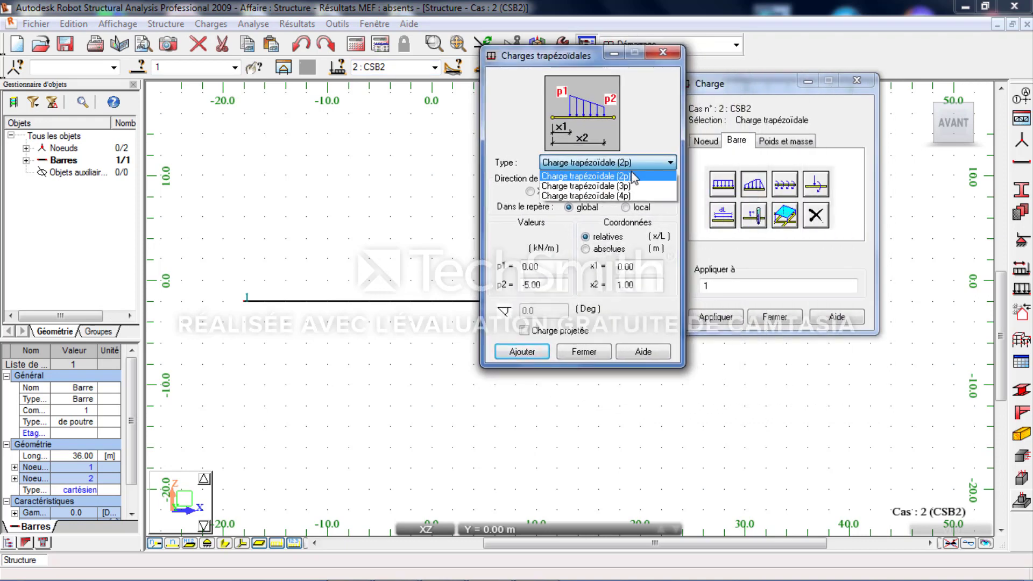
click(632, 189)
click(634, 163)
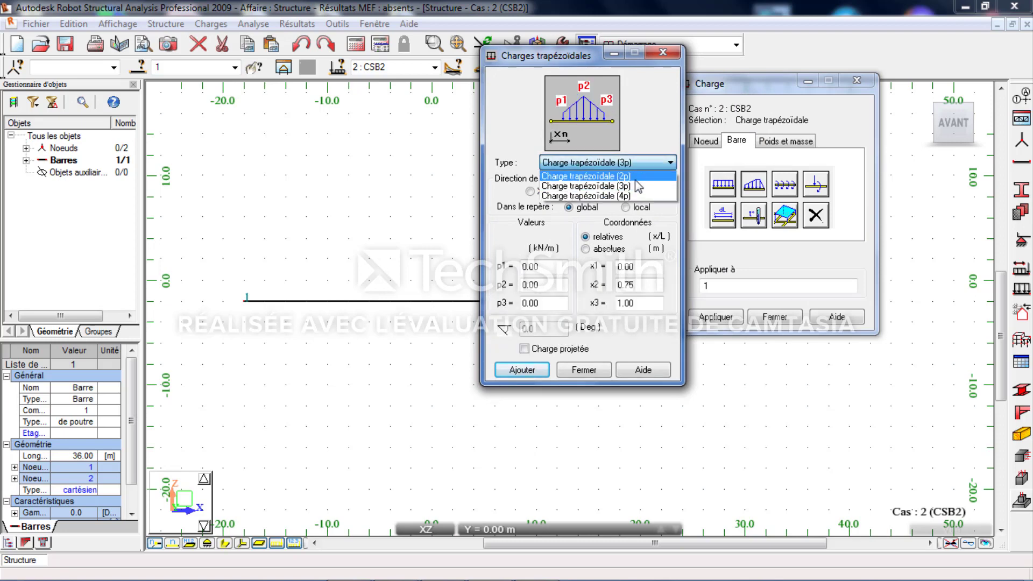
click(641, 187)
click(635, 163)
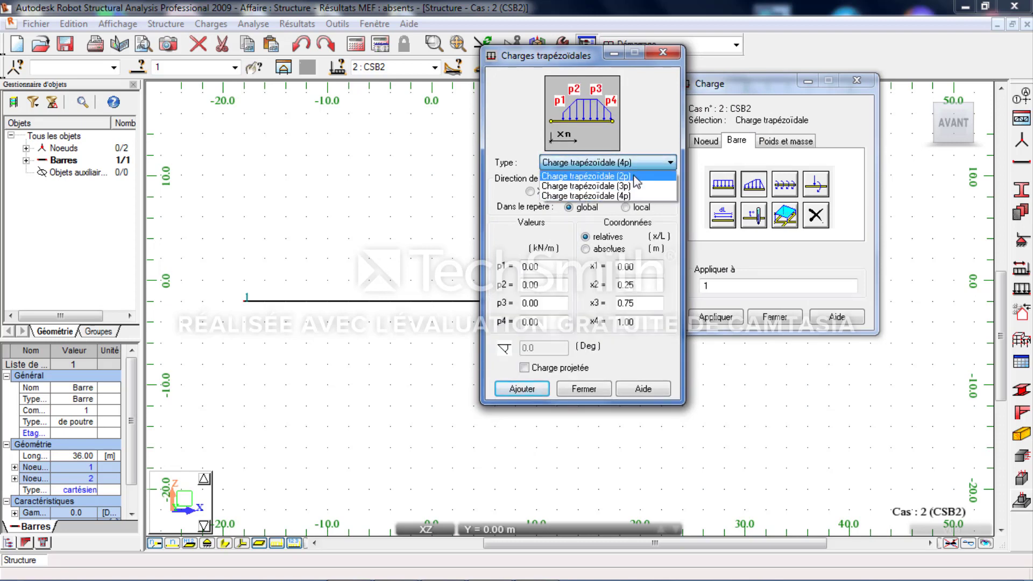
click(632, 175)
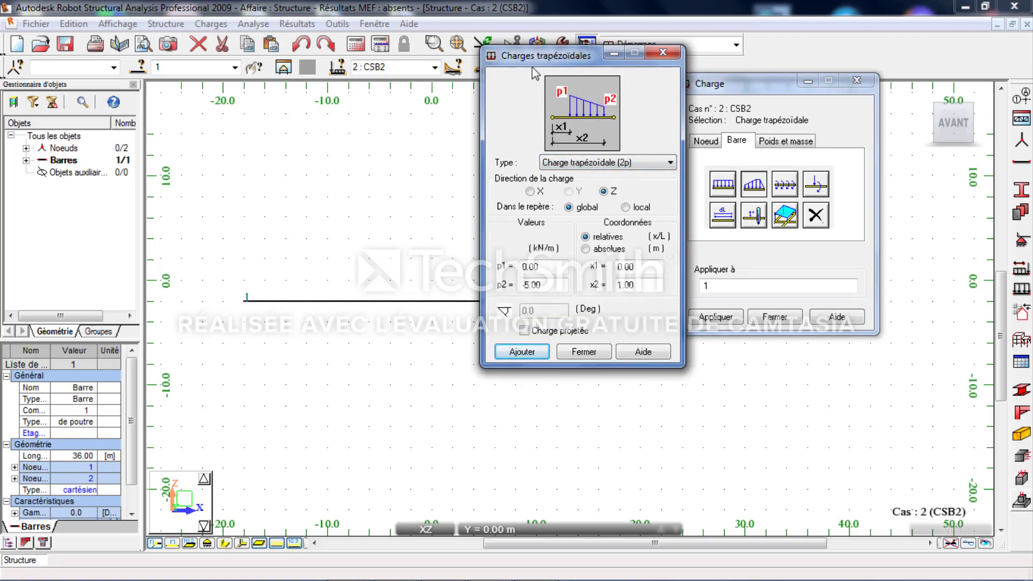
drag(534, 67, 650, 101)
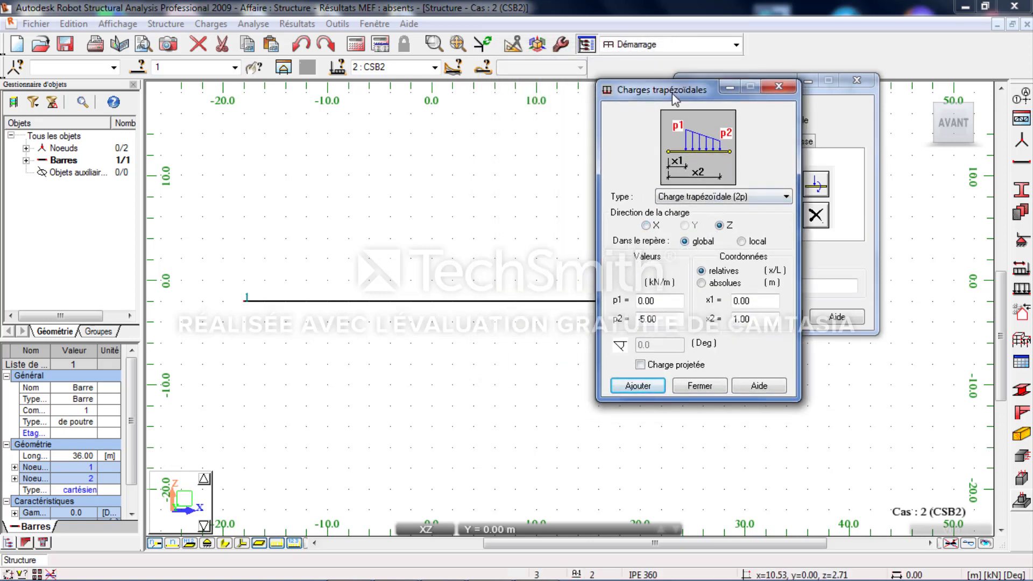
drag(672, 90, 625, 77)
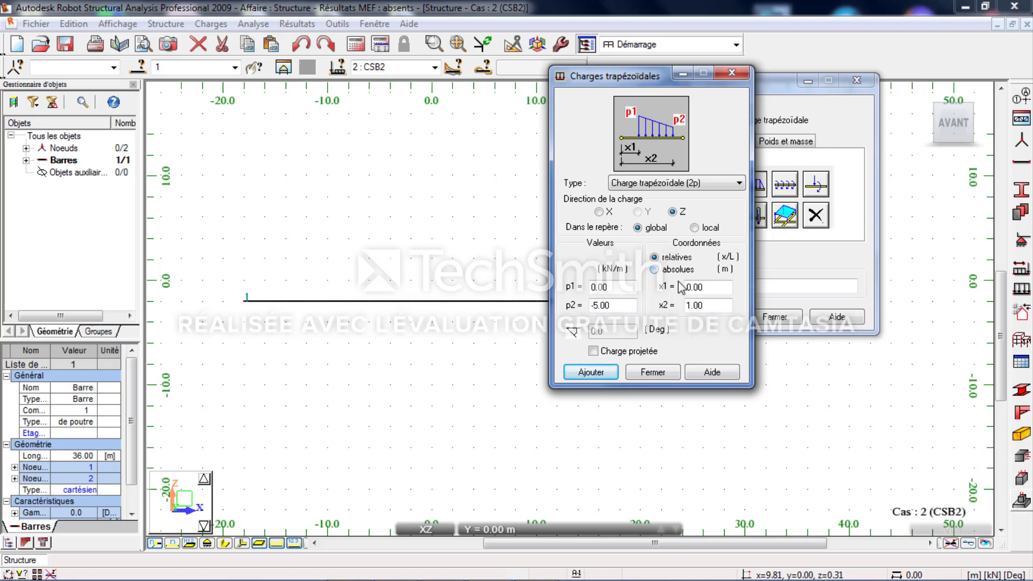
drag(616, 79, 732, 65)
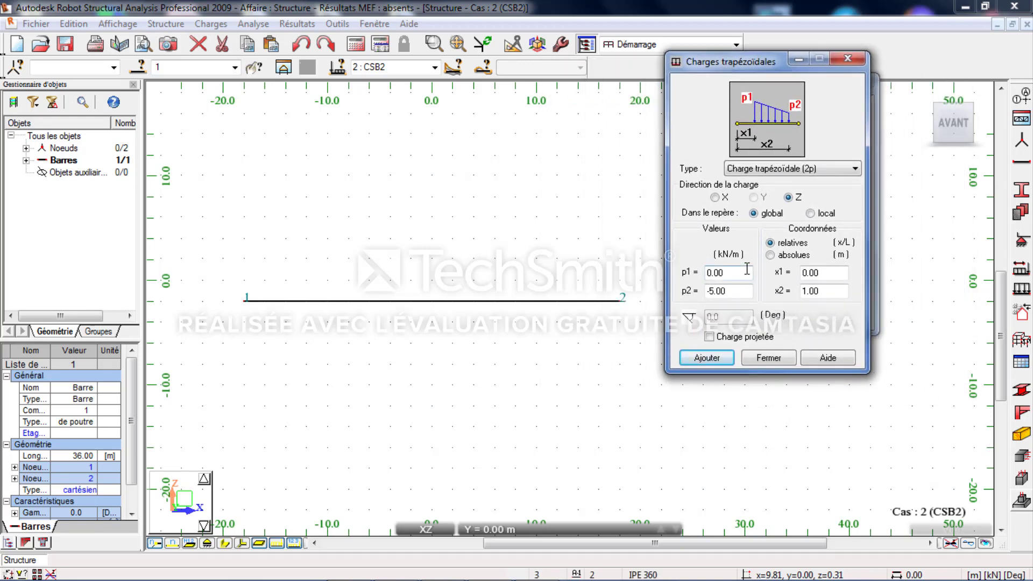
- Try a 2p trapezoidal load on the bar with p1 = 0, p2 = -5 kN/m, relative x1 = 0.00 and x2 = 1.00, and undo it
scroll(487, 339, up, 1)
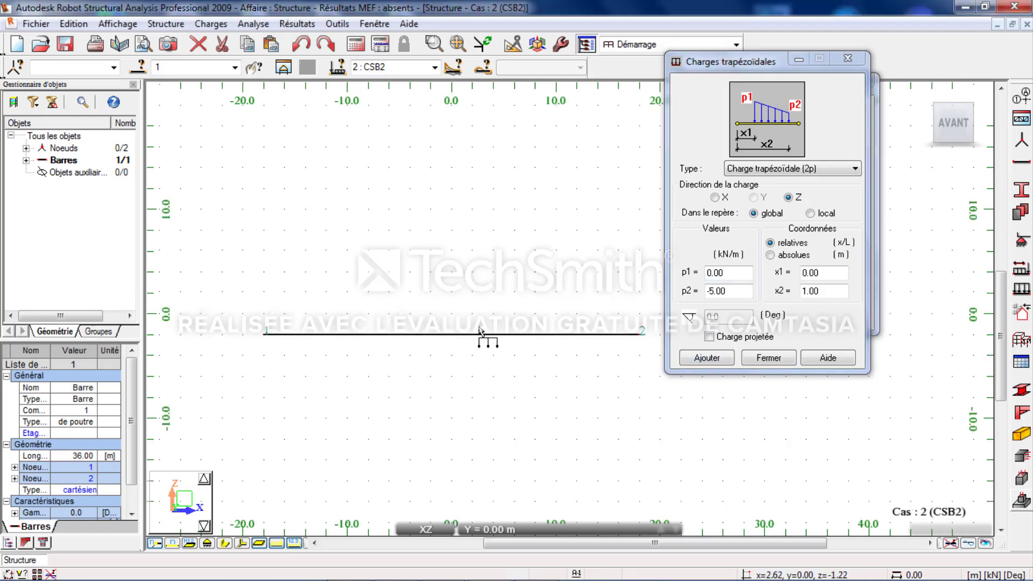
mouse_move(555, 338)
middle_down()
mouse_move(502, 283)
mouse_move(555, 332)
middle_up()
scroll(514, 294, down, 1)
click(726, 273)
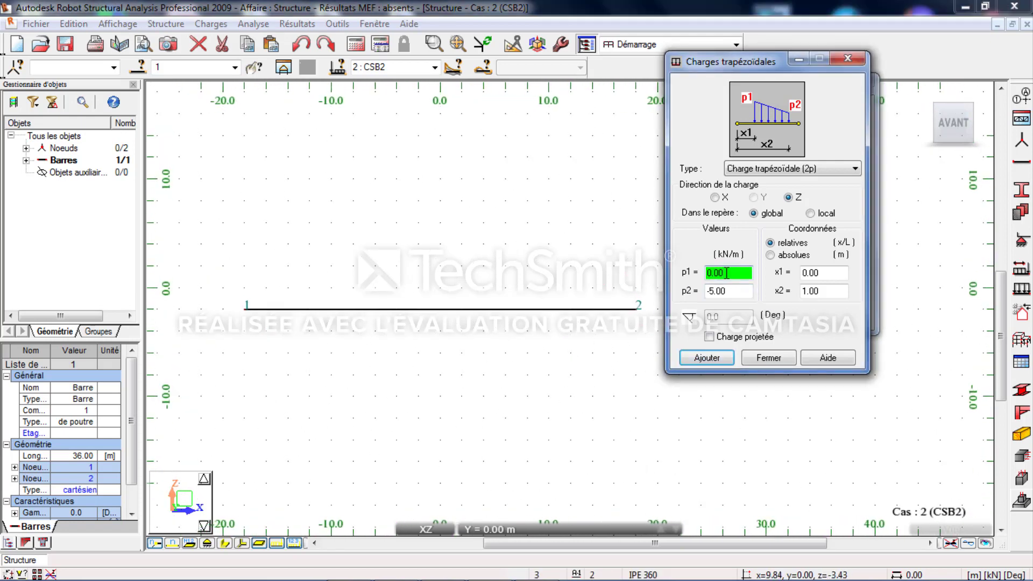
drag(726, 273, 698, 272)
text(0)
key(Tab)
text(-5)
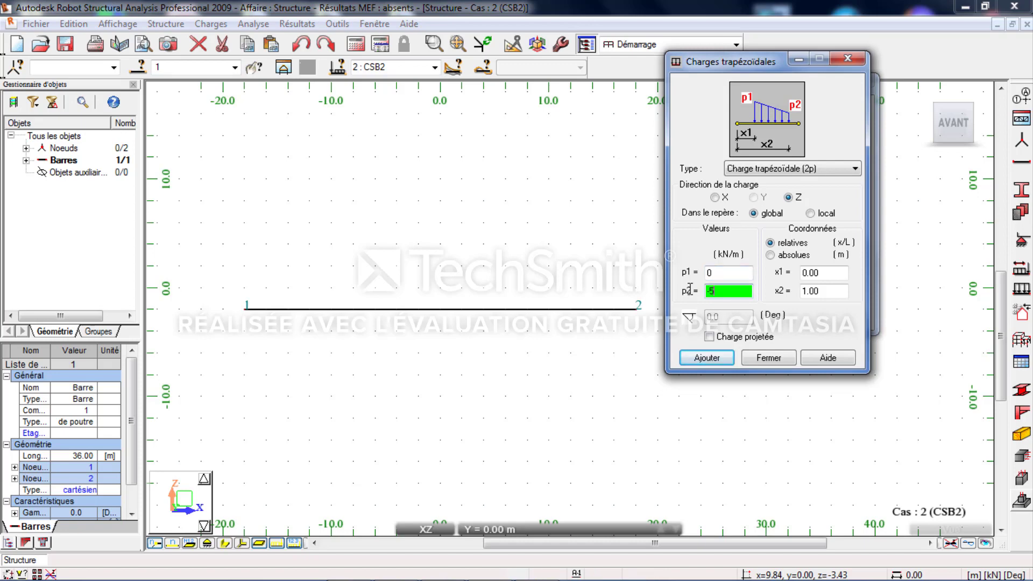
key(Tab)
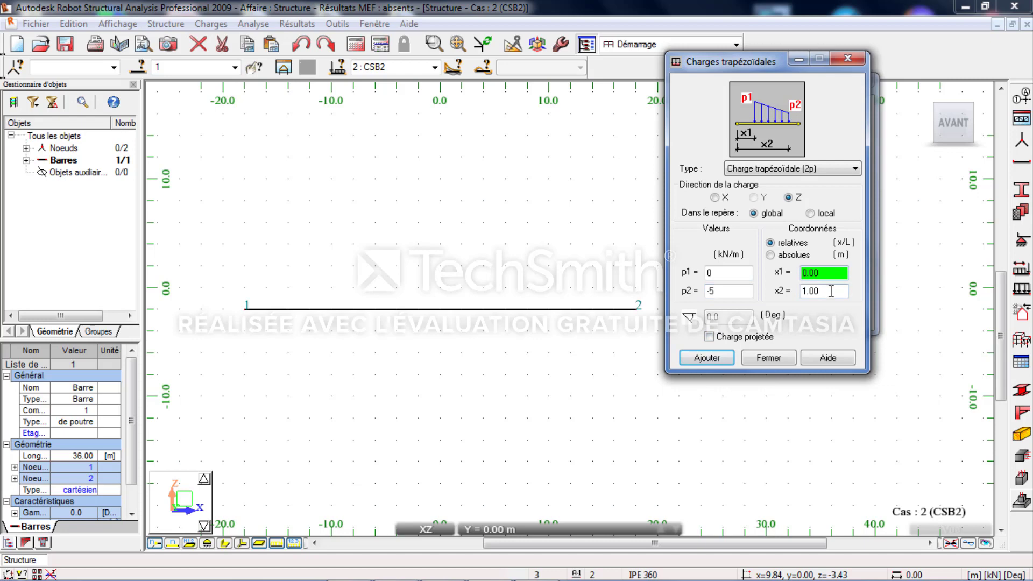
key(Tab)
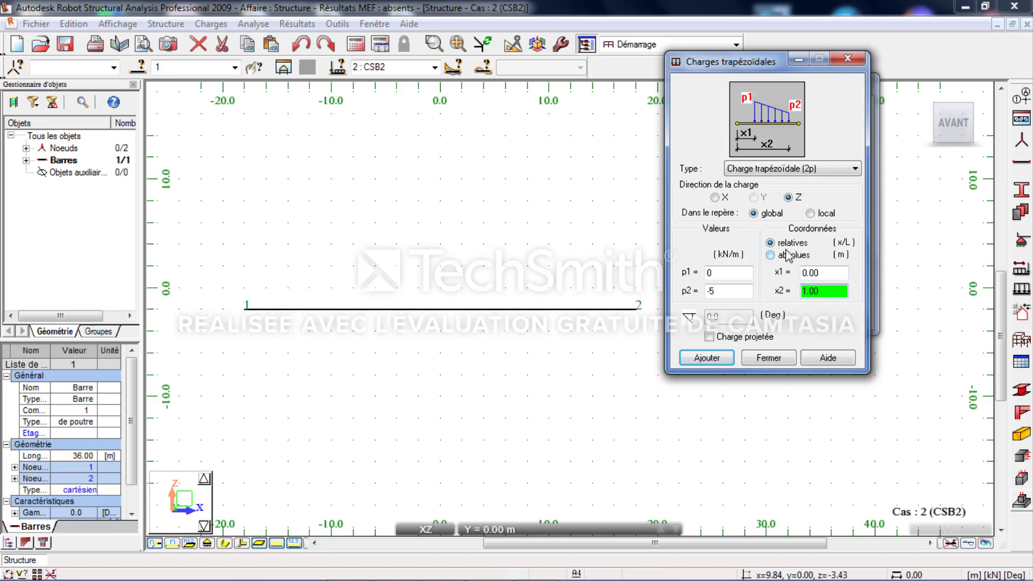
click(821, 273)
click(821, 292)
click(721, 357)
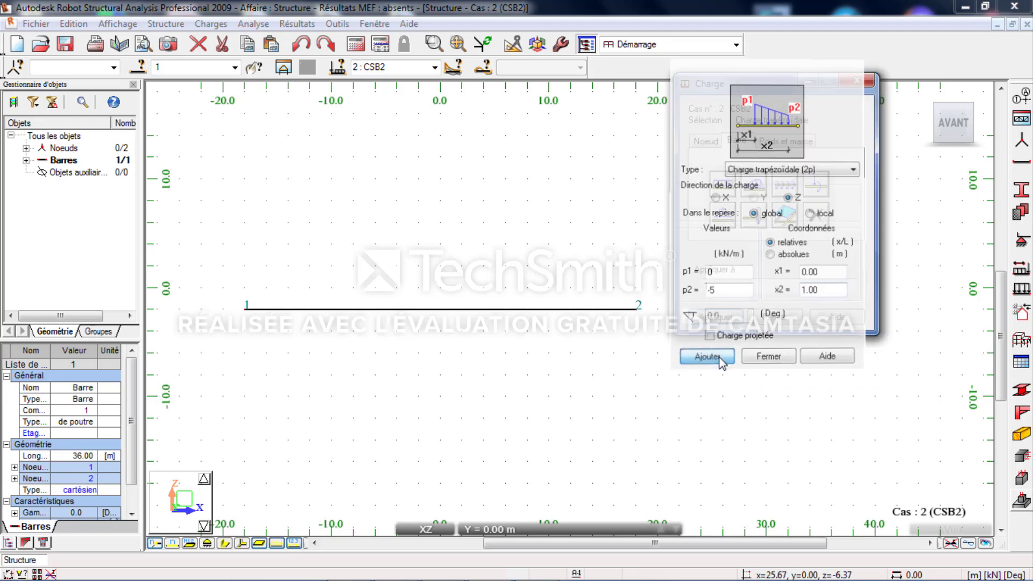
click(562, 308)
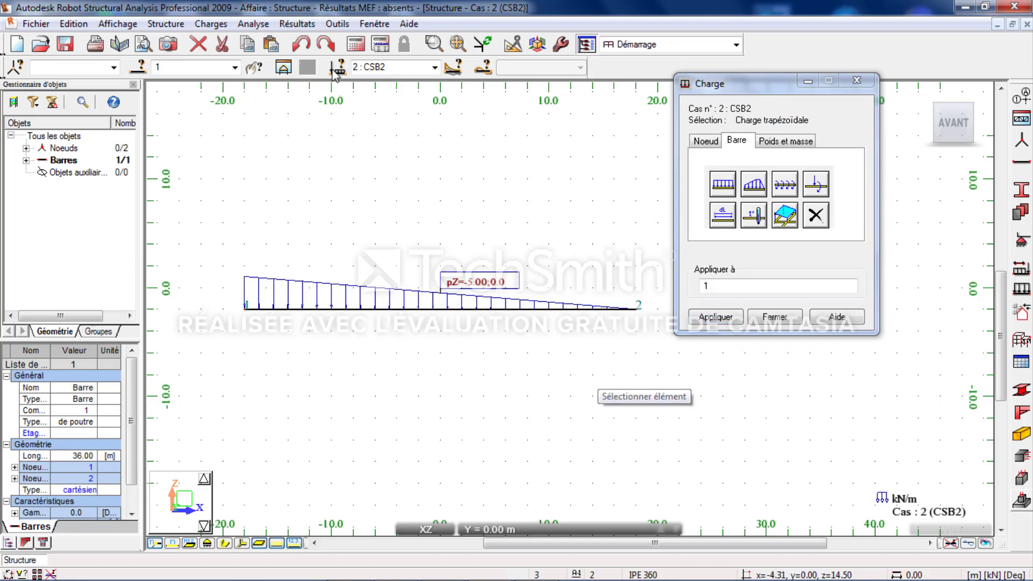
click(301, 44)
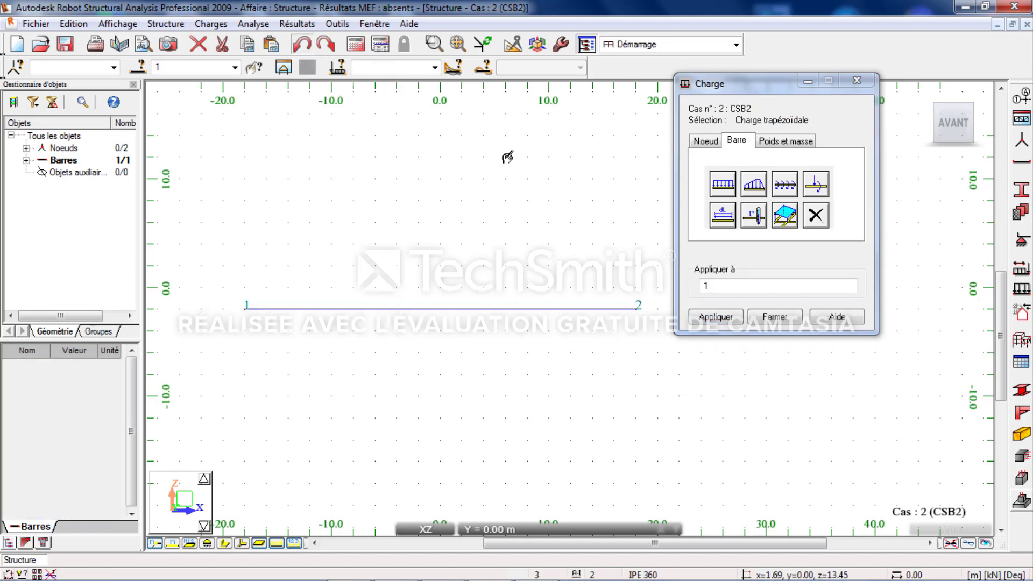
- Try a 2p trapezoidal load on the bar with p1 = p2 = -5 kN/m, relative x1 = 0.00 and x2 = 0.5, and undo it
click(754, 184)
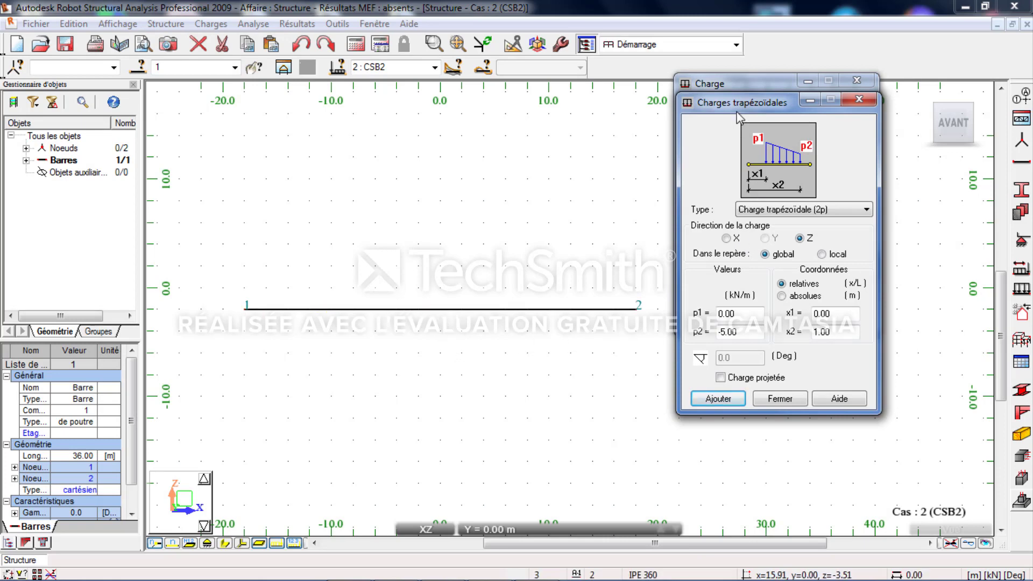
drag(740, 117, 737, 70)
click(737, 266)
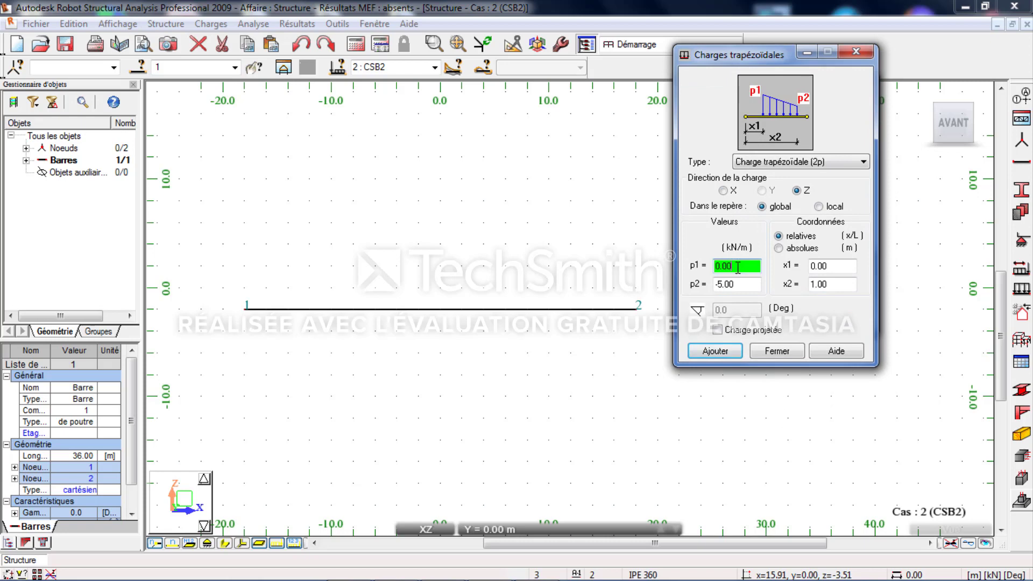
double_click(732, 267)
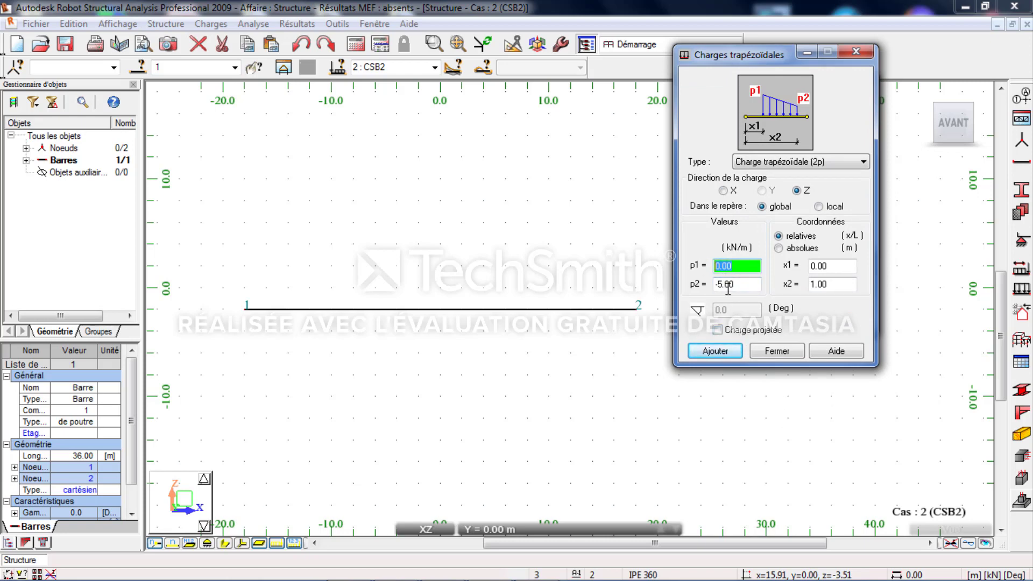
key(BackSpace)
click(737, 284)
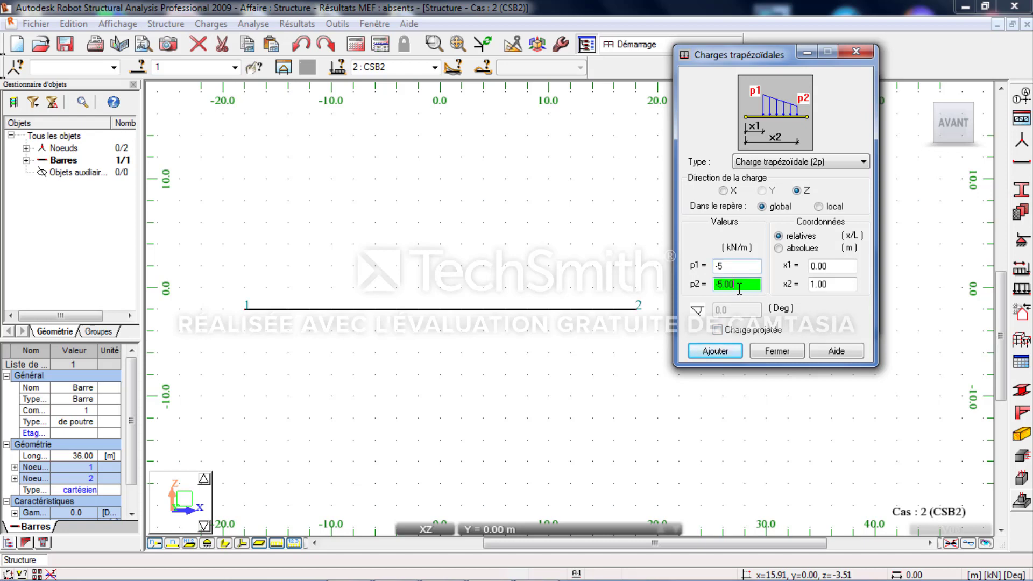
click(835, 284)
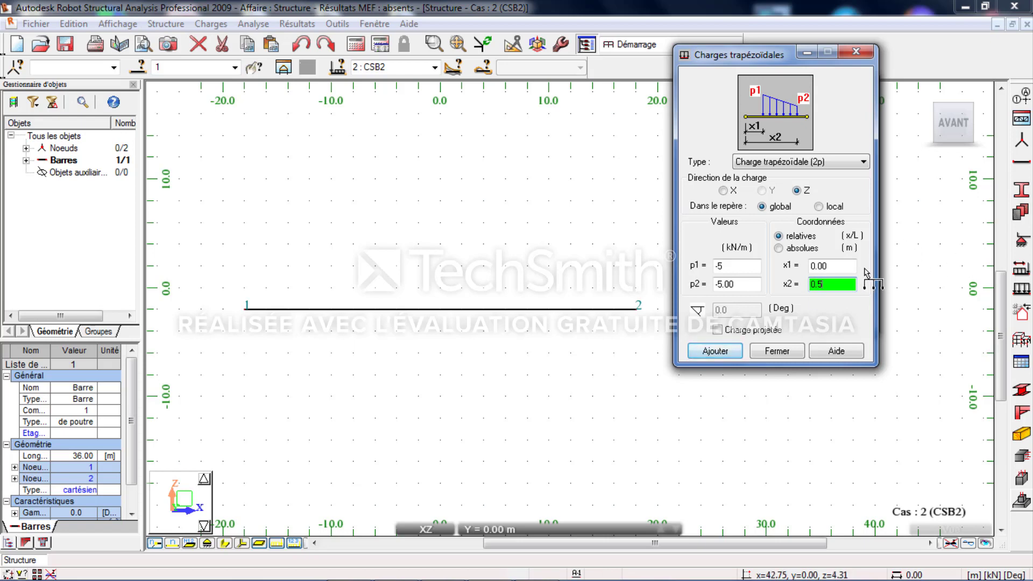
click(844, 265)
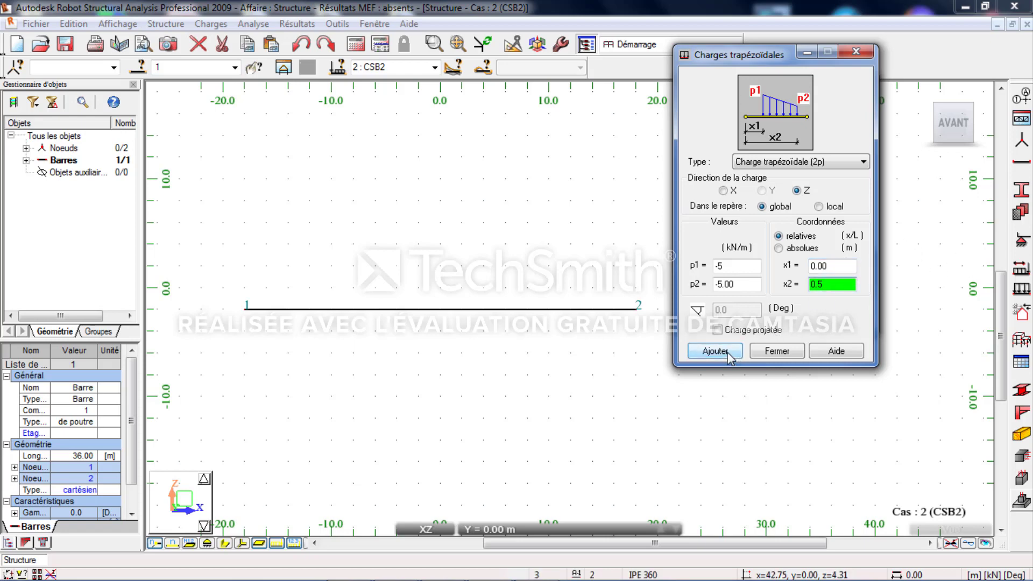
click(724, 351)
click(514, 311)
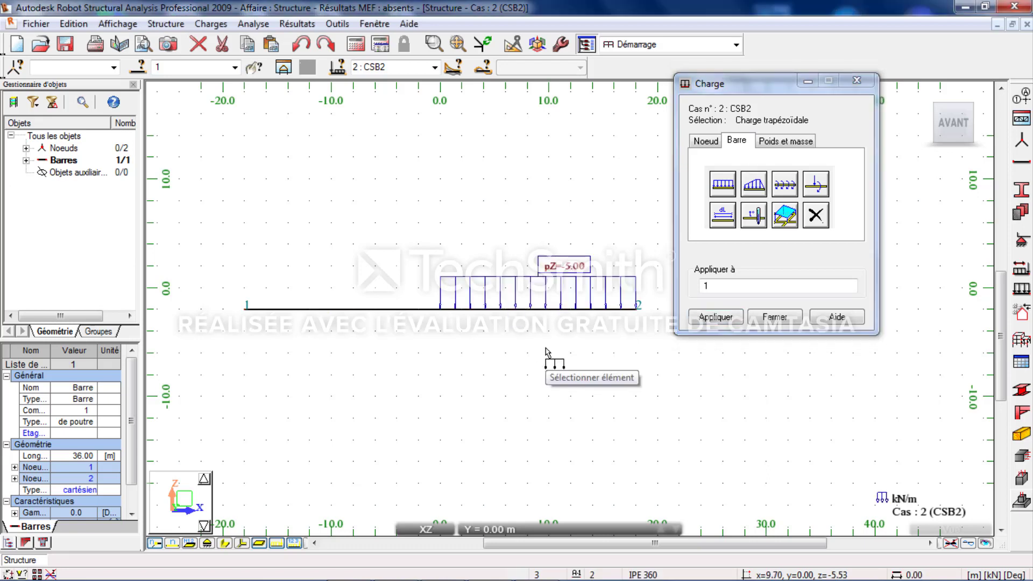
click(297, 42)
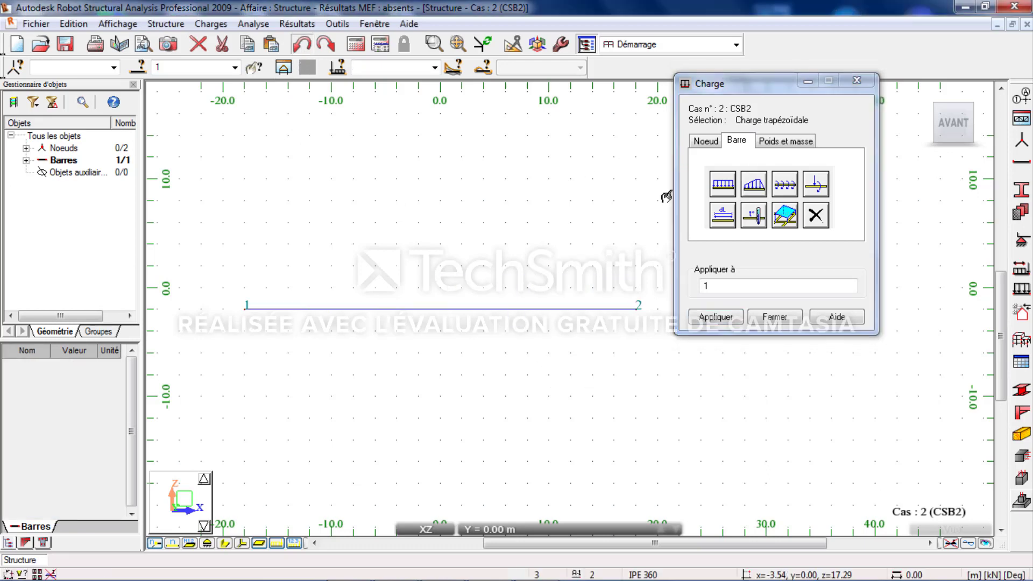
- Define a 3p trapezoidal load in the global Z direction with p1 = -5 and p2 = -10 kN/m
click(754, 185)
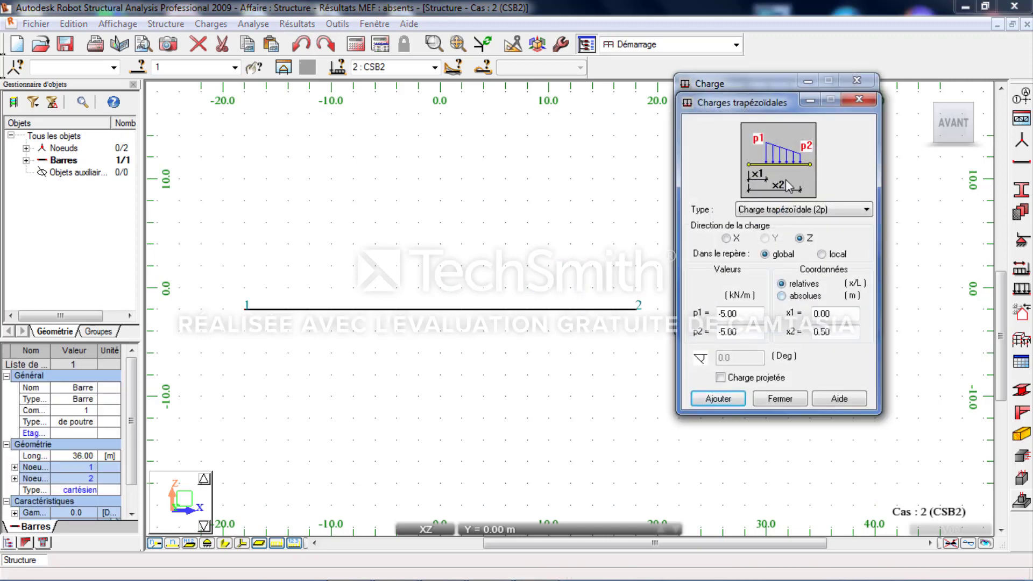
drag(748, 99, 710, 90)
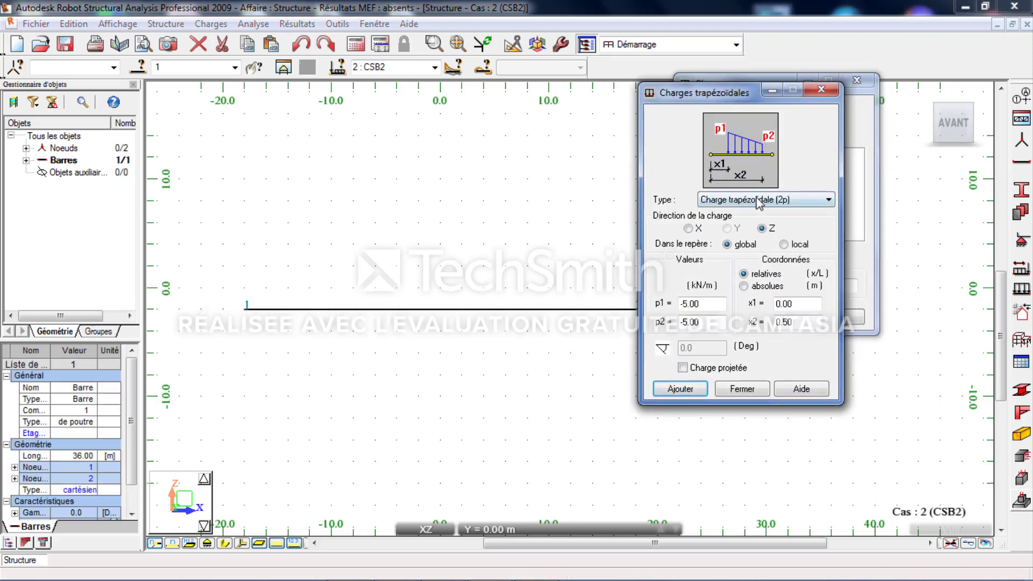
click(802, 205)
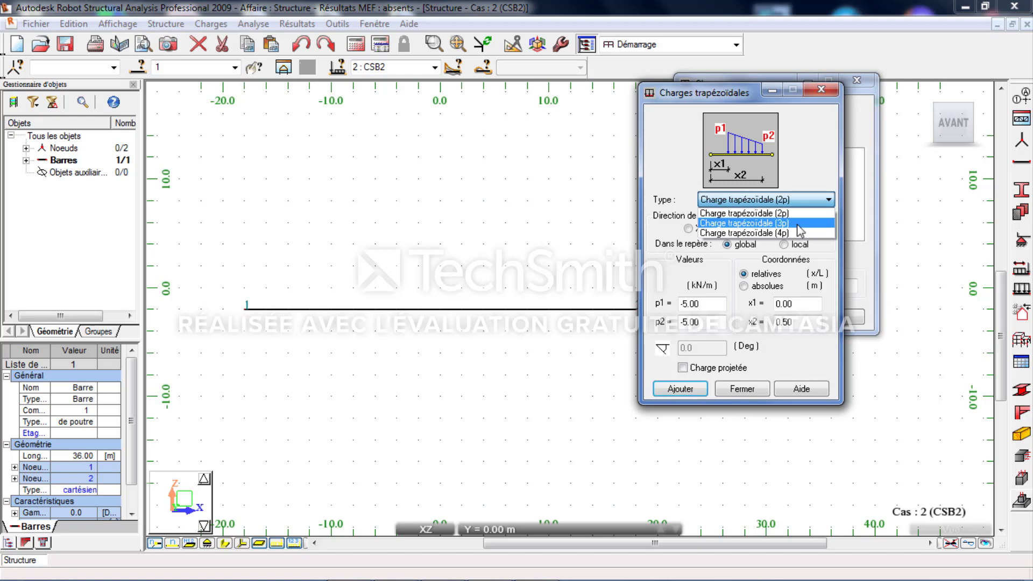
click(800, 230)
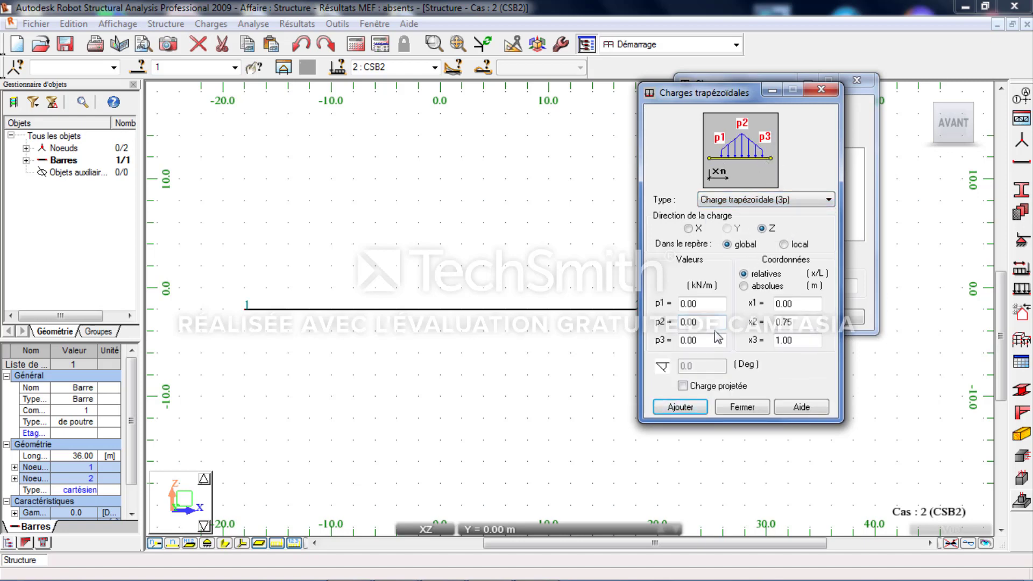
click(702, 305)
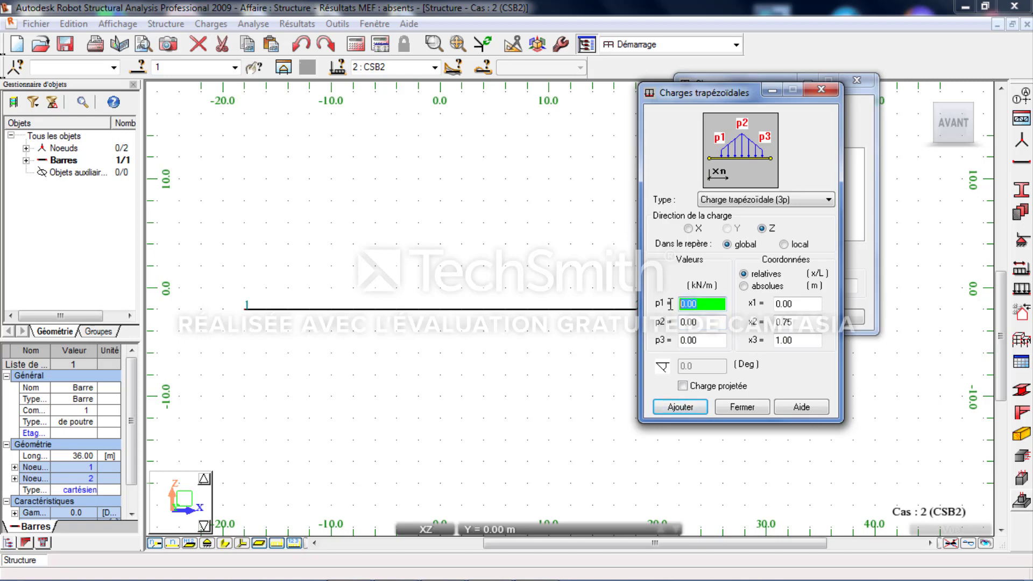
text(-5)
key(Tab)
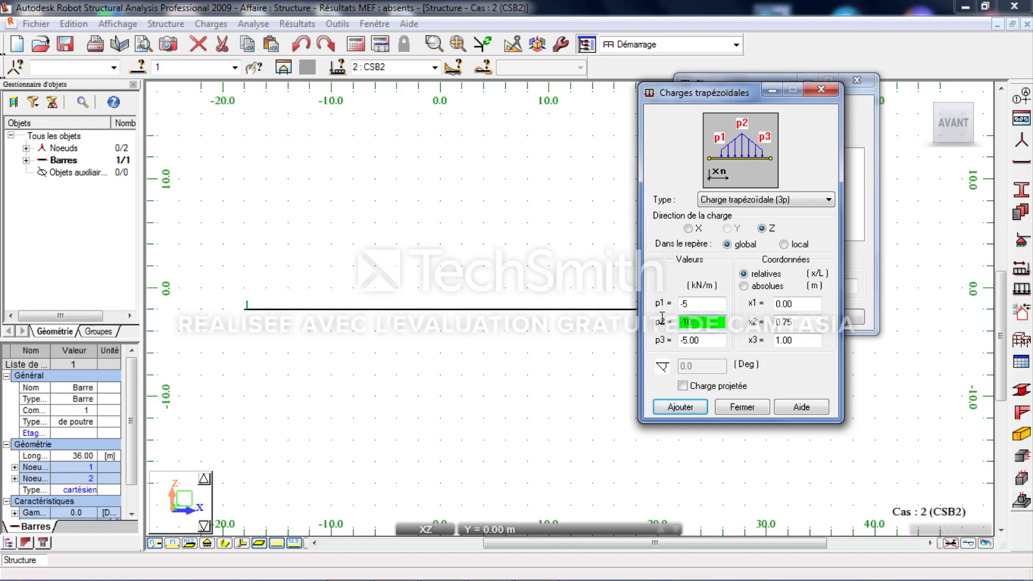
text(-10)
- Set the 3p load's relative x2 to 0.5, try the load on the bar, and undo it
click(795, 323)
drag(796, 326, 764, 315)
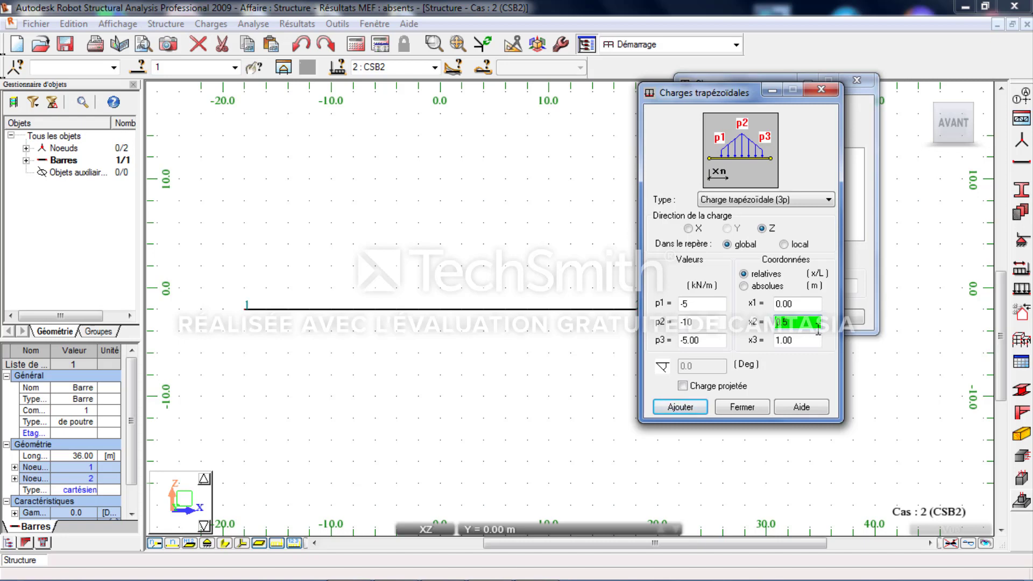
click(799, 304)
click(790, 322)
click(784, 339)
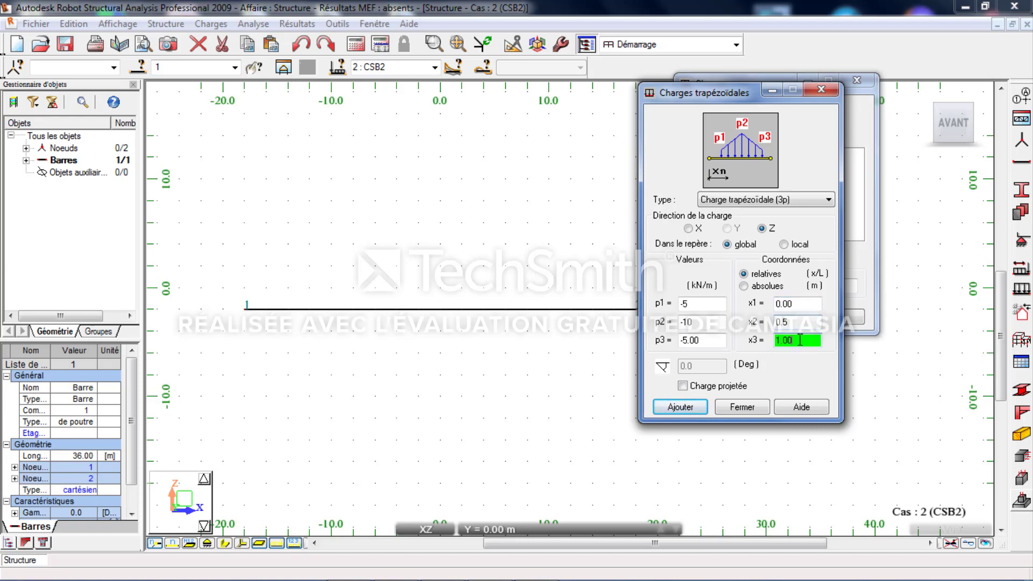
click(678, 407)
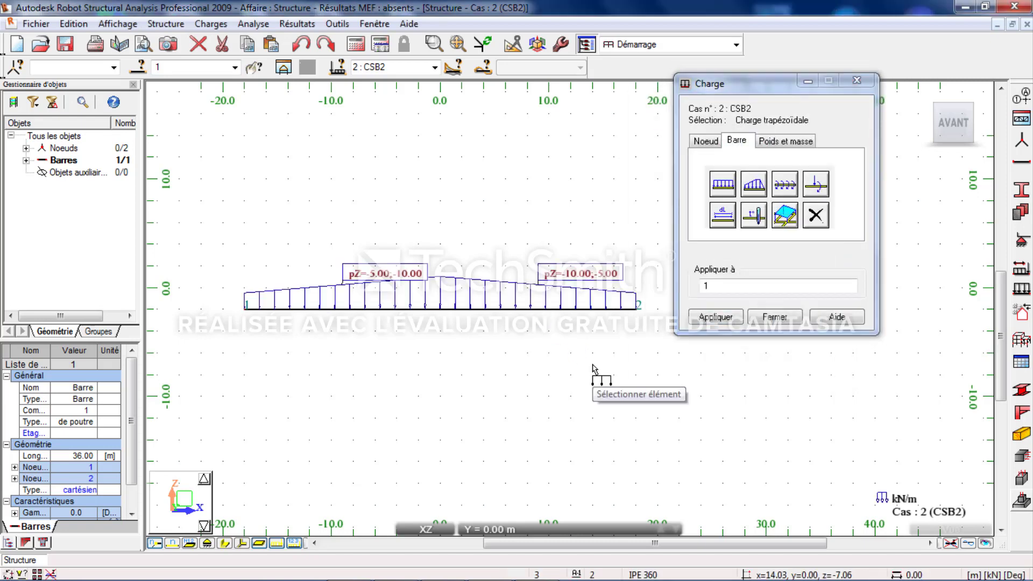
click(302, 44)
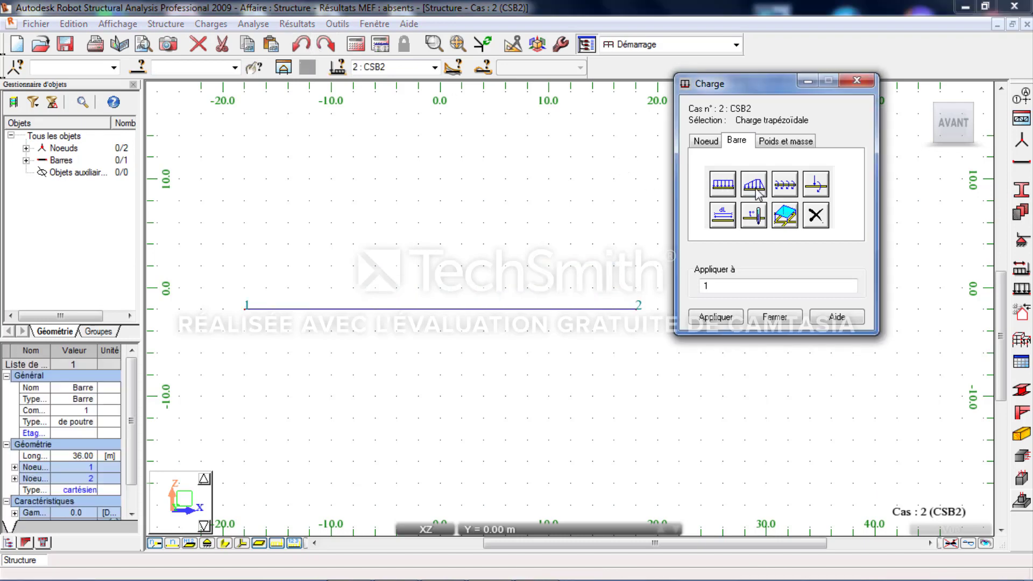
- Define a 4p trapezoidal load in the global Z direction with p1 = -5 and p2 = -10 kN/m
click(754, 183)
click(795, 213)
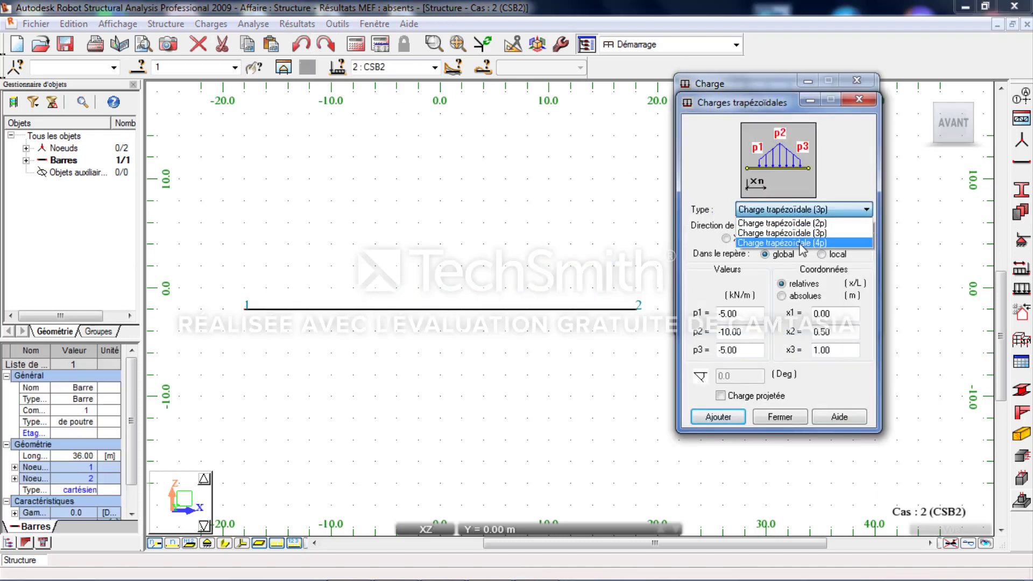
click(807, 231)
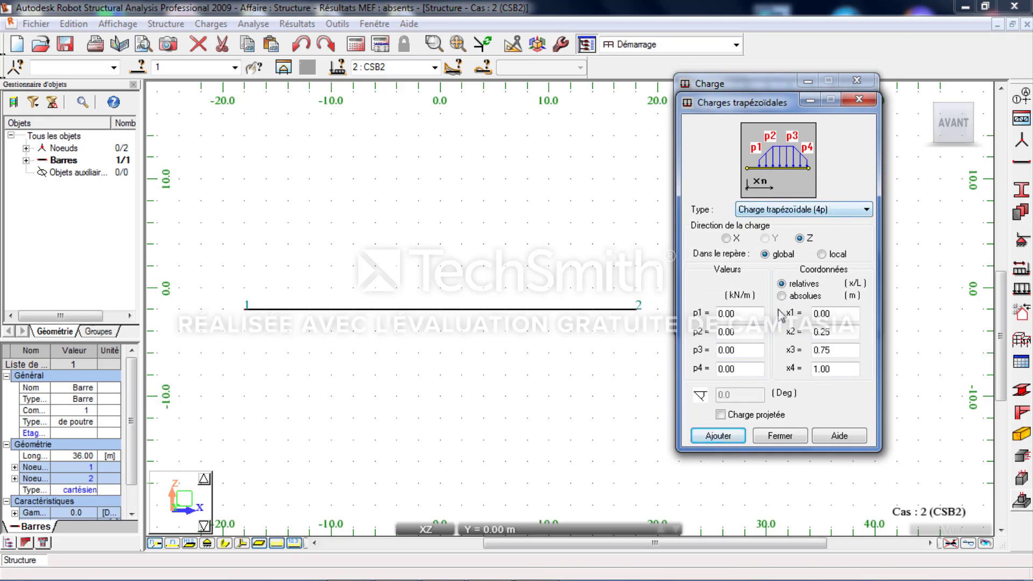
click(709, 314)
text(-5)
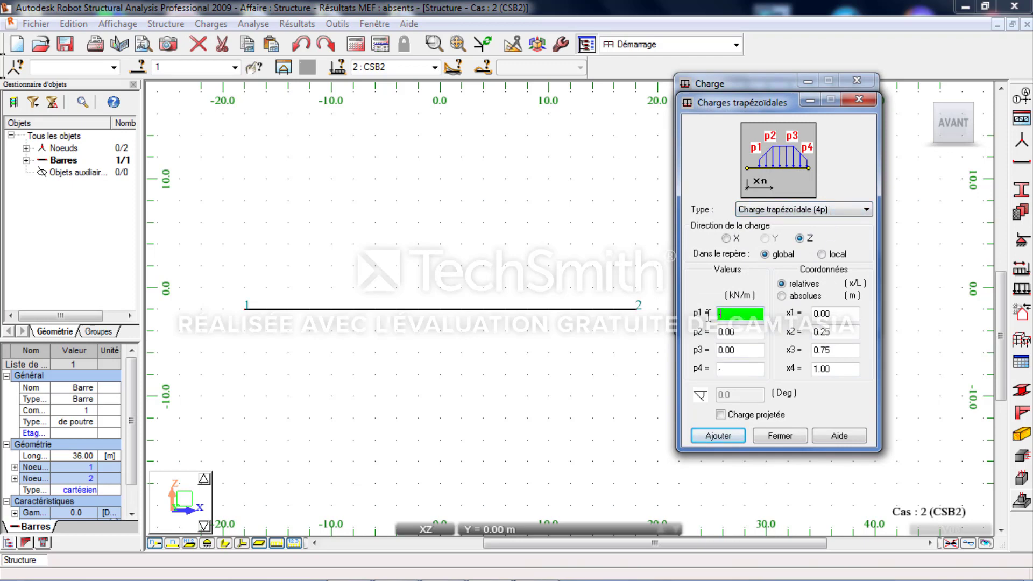
click(735, 334)
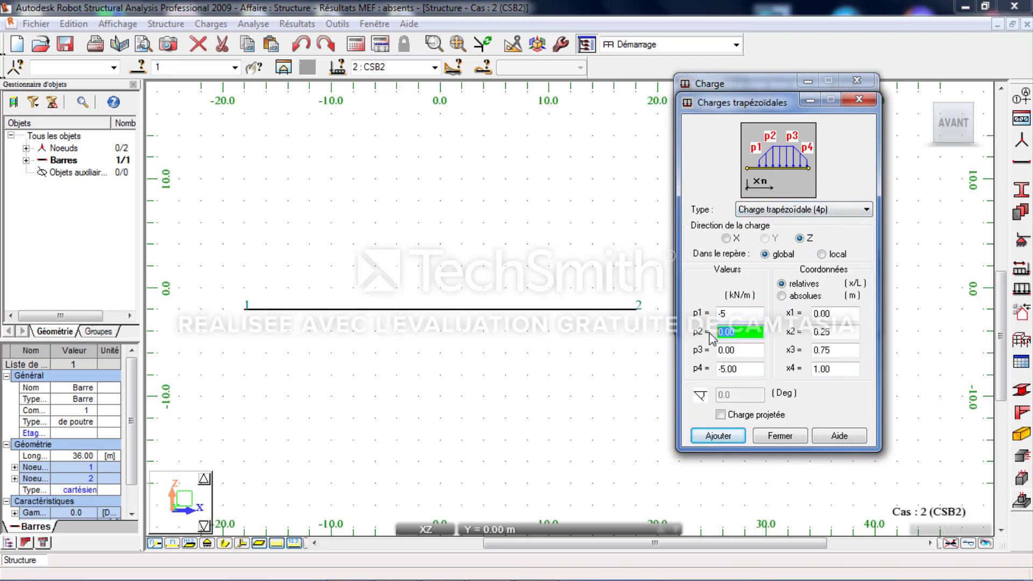
text(-10)
- Set the 4p load's p3 to -20 and p4 to -10 kN/m, try it on the bar, and undo it
click(714, 371)
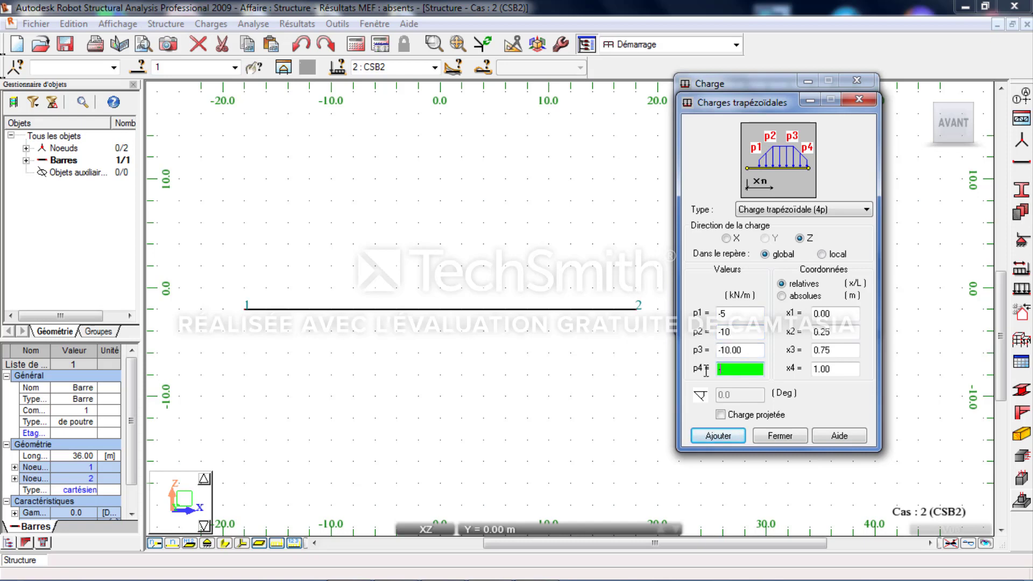
text(-10)
click(757, 351)
drag(748, 350, 713, 351)
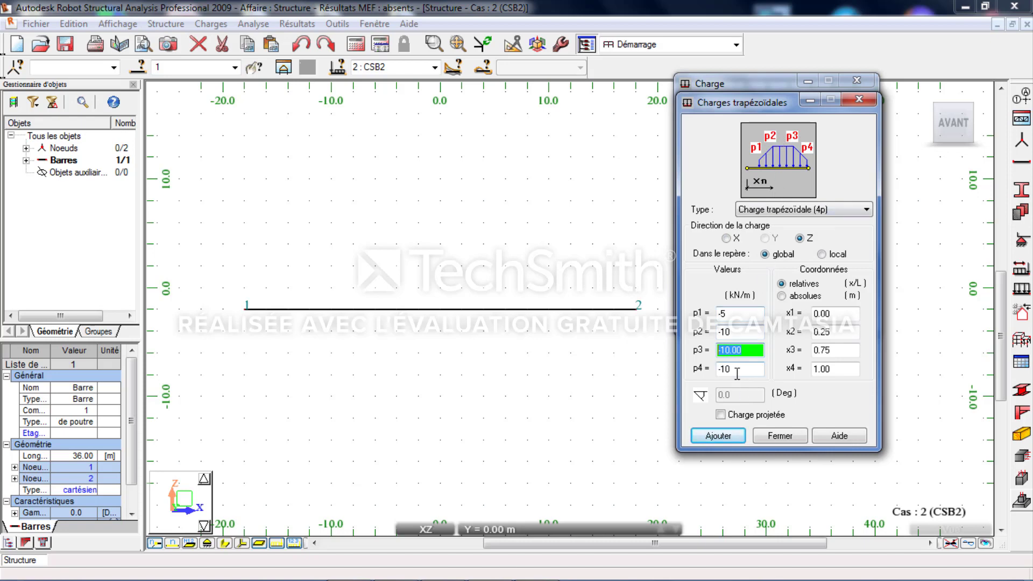
text(-20)
click(721, 435)
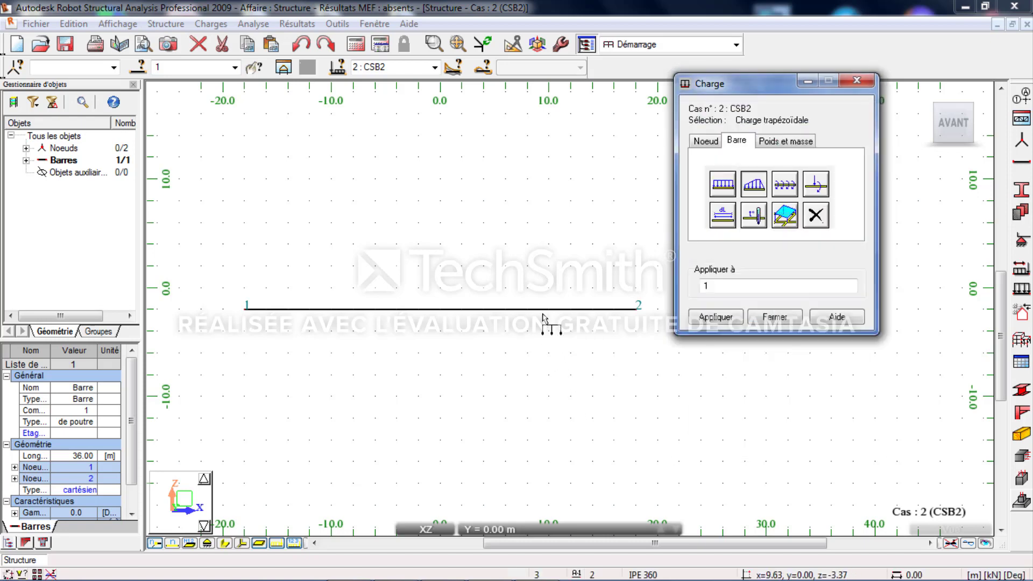
click(543, 335)
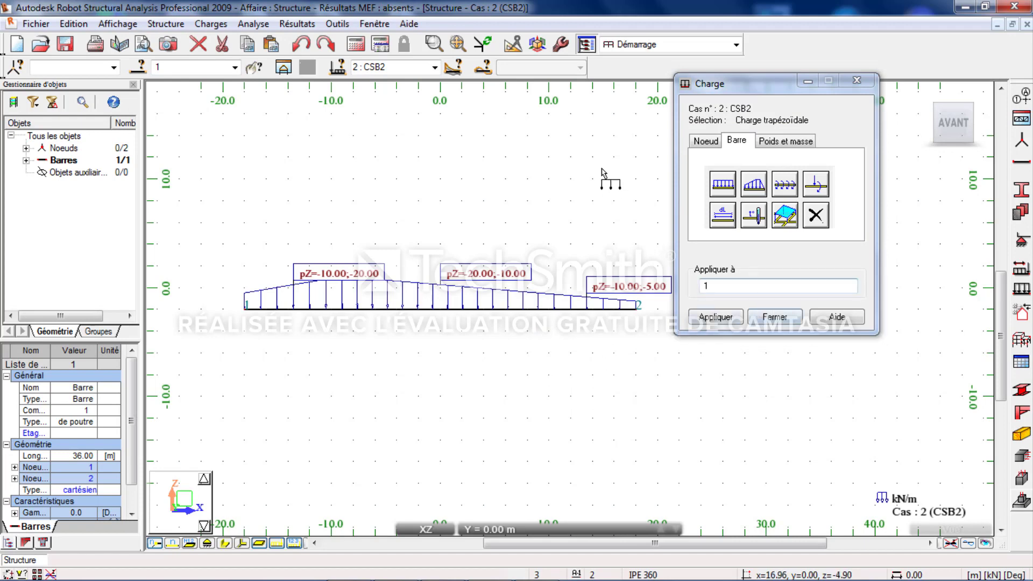
click(301, 44)
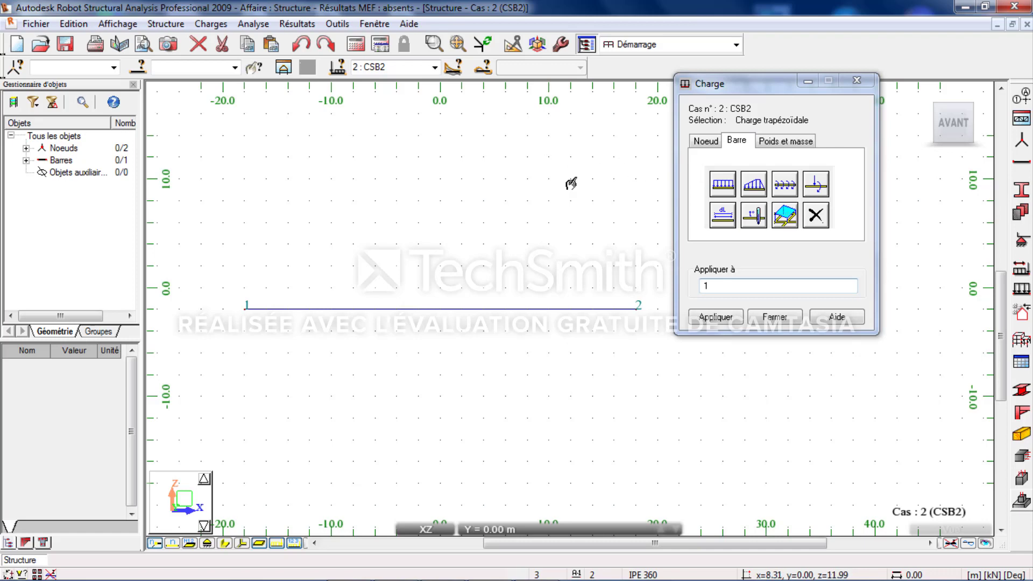
- In load case 4, CSB3, apply a distributed moment of Y = 10 kN*m/m in the global system to the bar
click(434, 67)
click(397, 111)
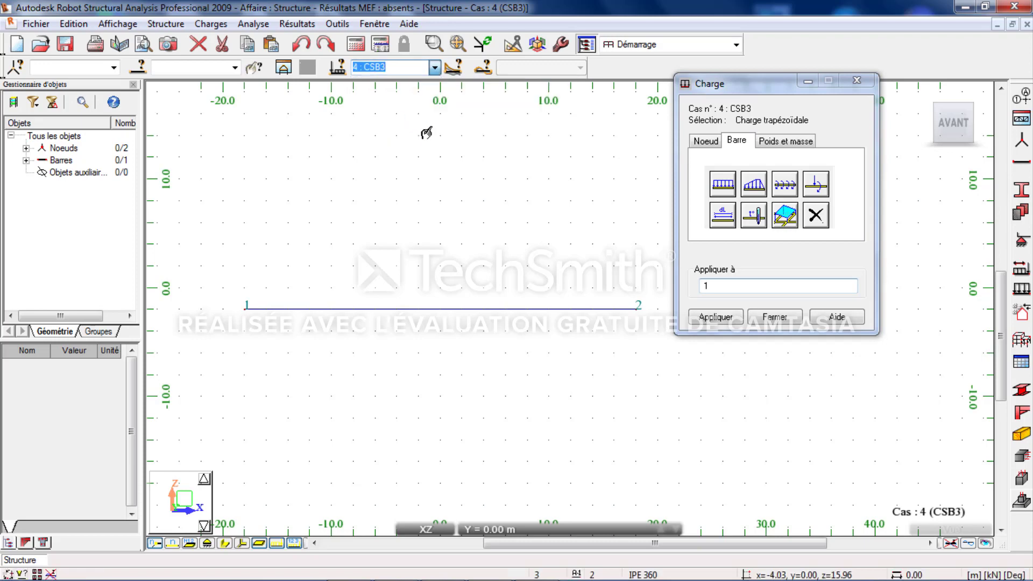
middle_drag(583, 242, 583, 221)
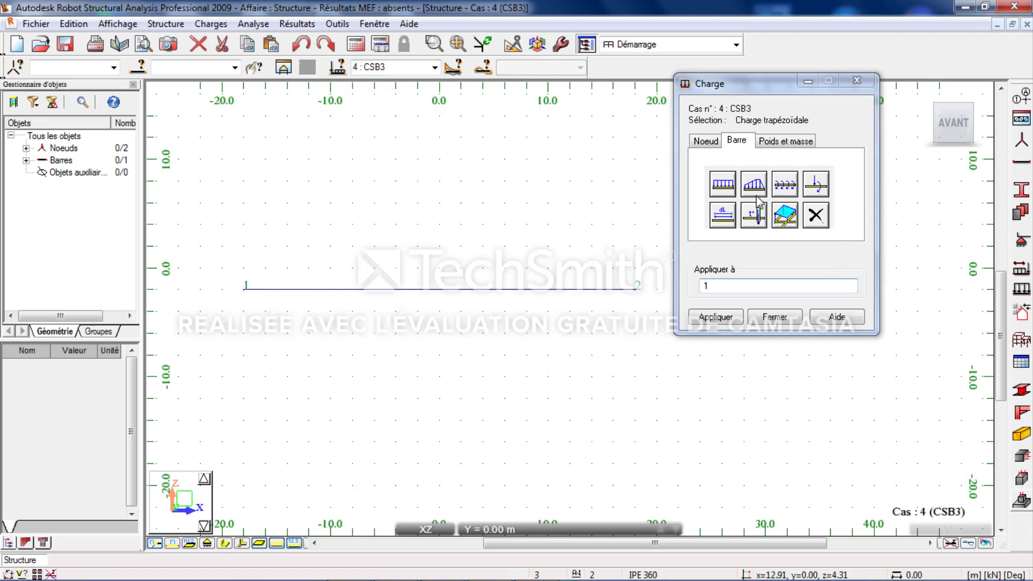
click(786, 188)
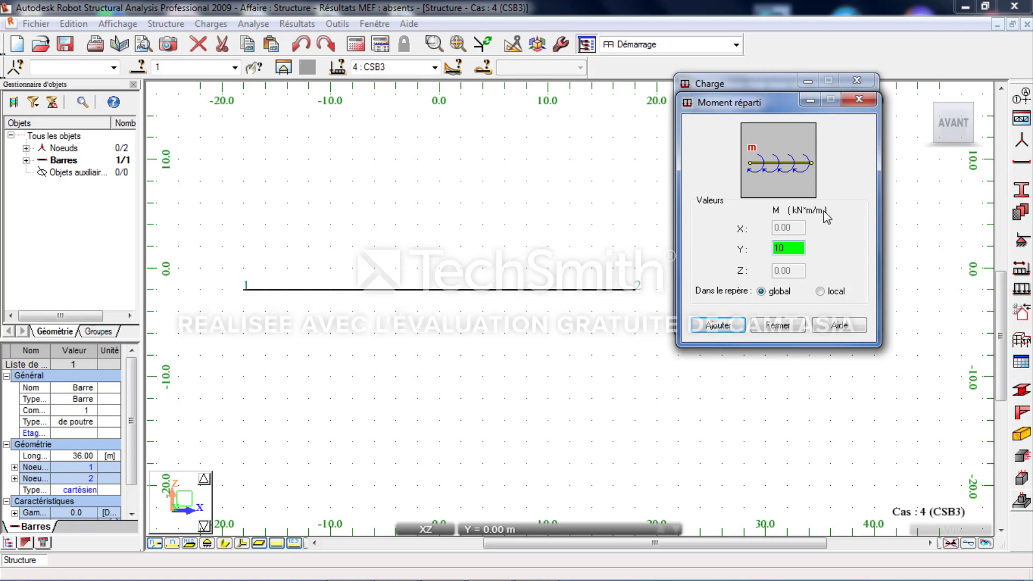
click(718, 325)
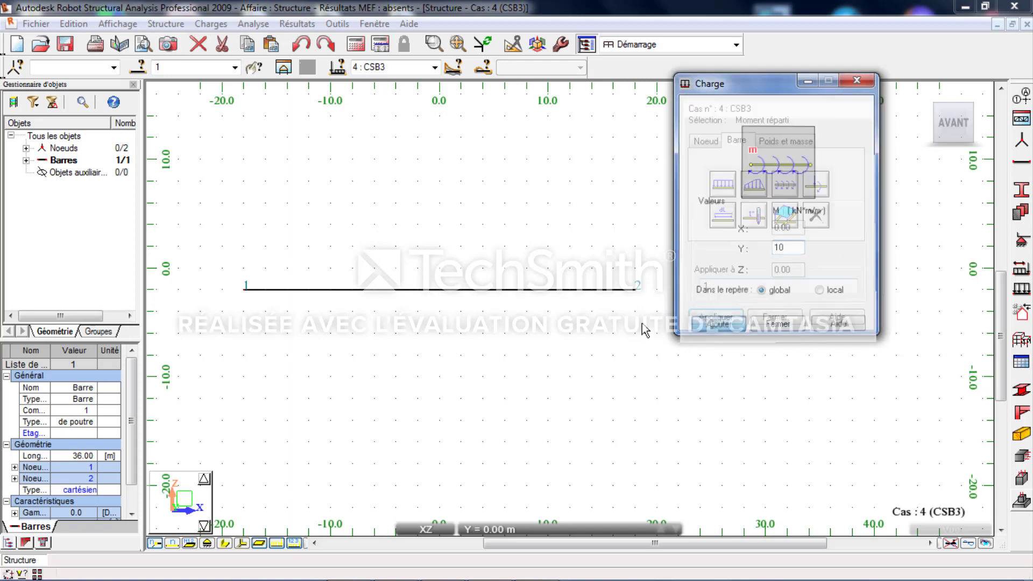
click(593, 291)
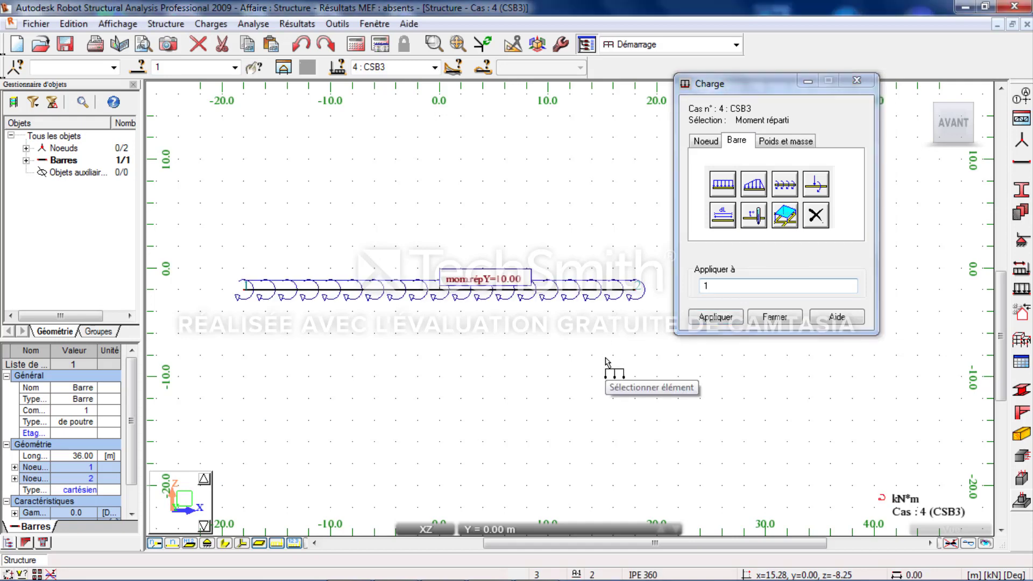
- In load case 5, CSB4, define a concentrated bar force of Z = -10 kN in the global system
click(434, 68)
click(409, 127)
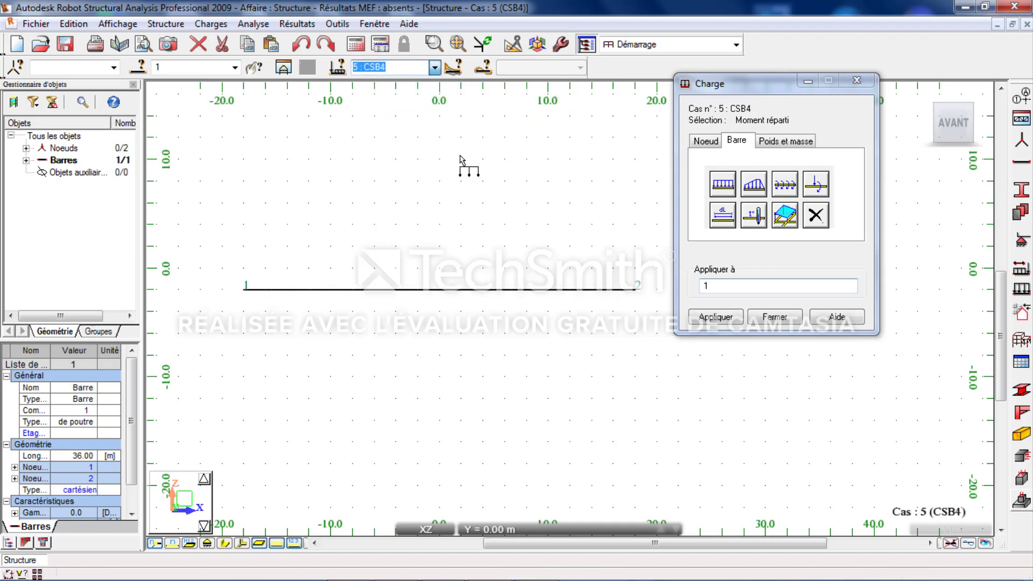
click(814, 186)
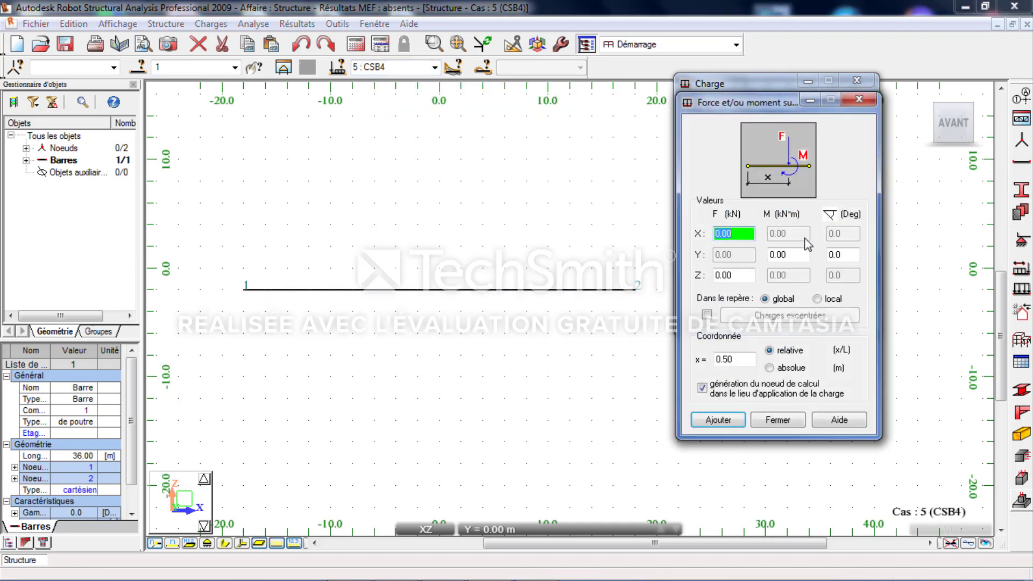
drag(758, 102, 728, 85)
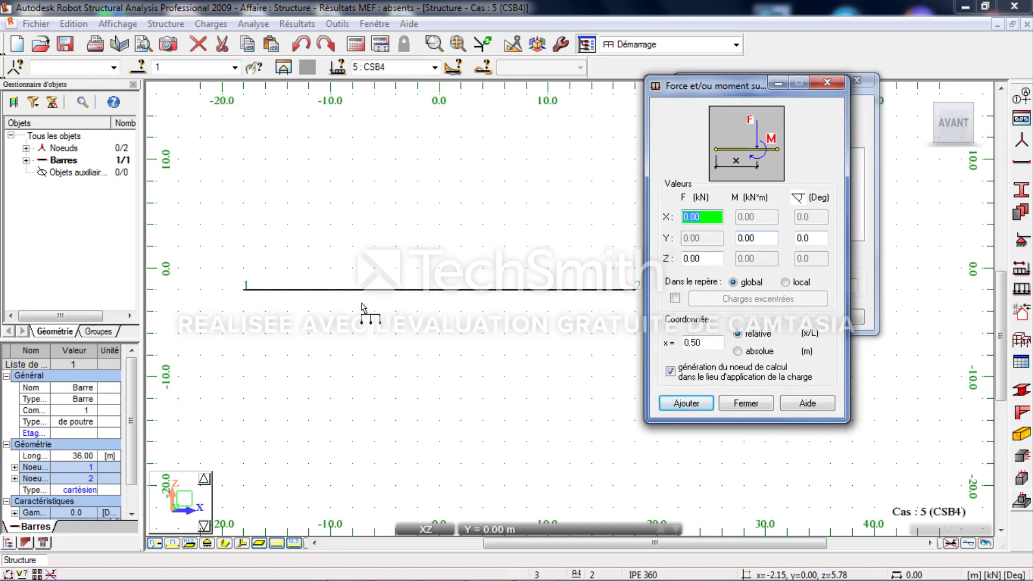
click(697, 259)
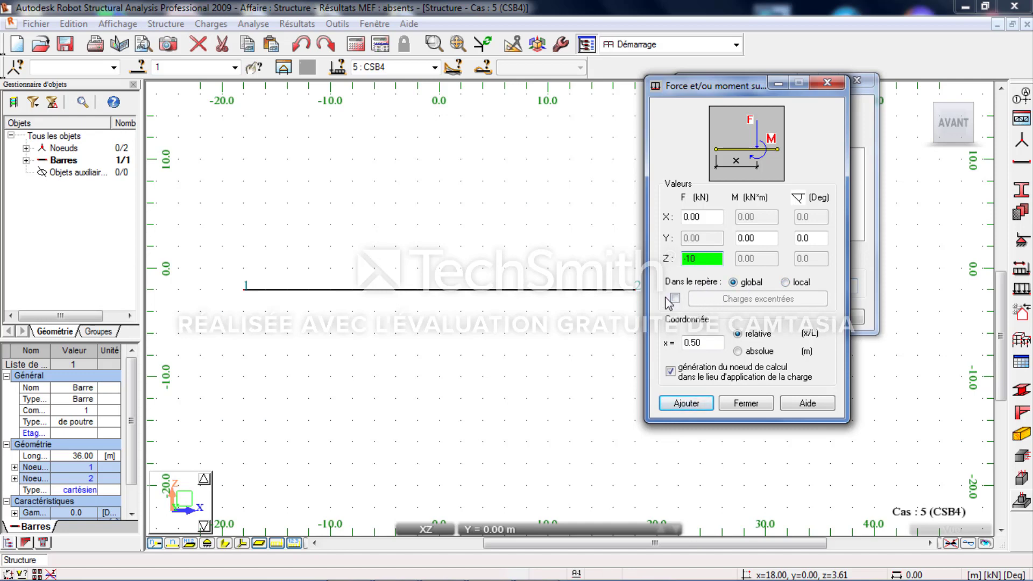
- Set the concentrated force's relative coordinate x to 0.6 and apply it to the bar, picking nearer node 2
click(710, 342)
text(0.)
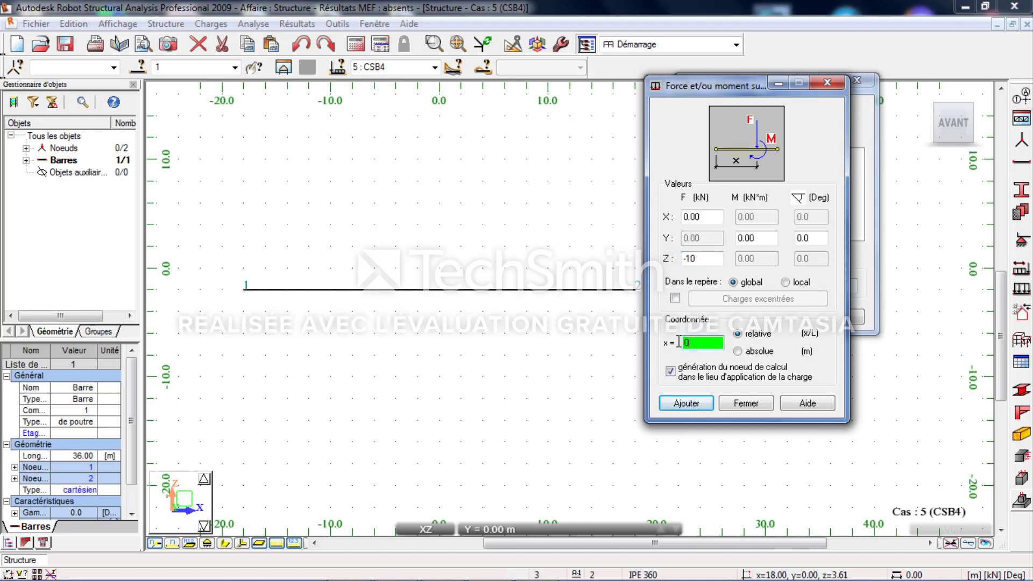
text(6)
click(686, 403)
click(535, 294)
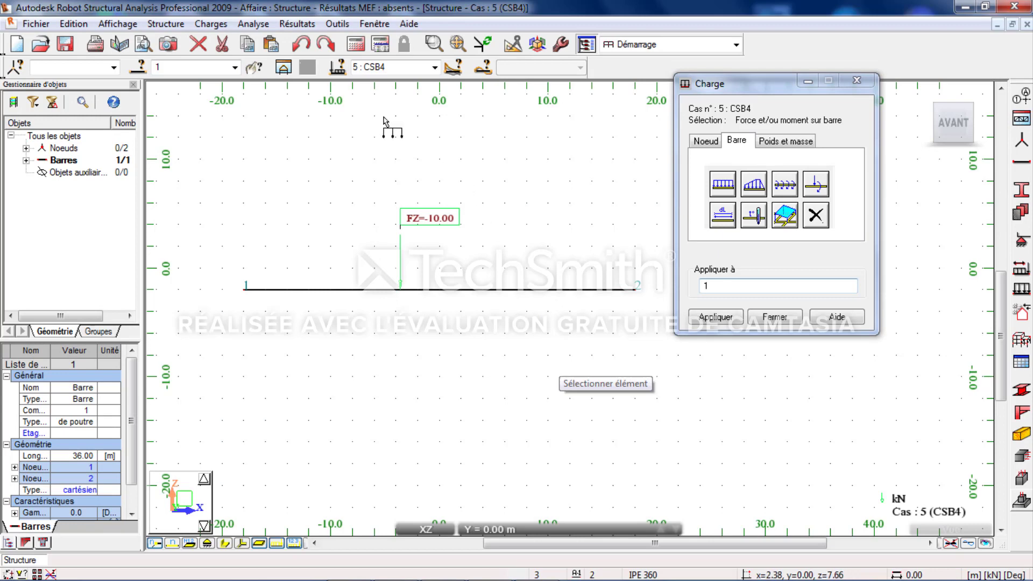
- In load case 6, CSB5, define a concentrated bar moment of Y = 7 kN*m with the Z force set to 0
click(434, 68)
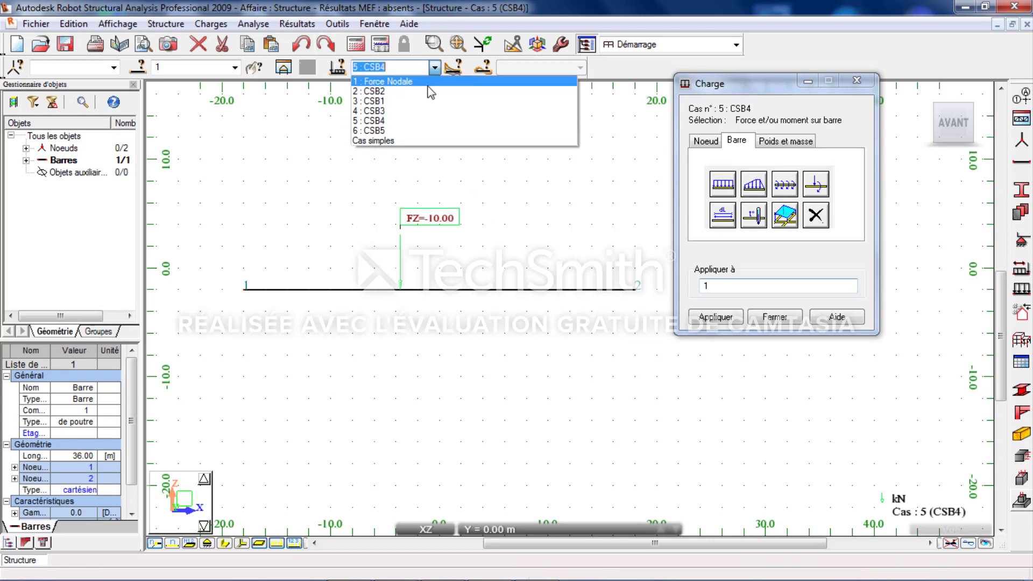
click(406, 122)
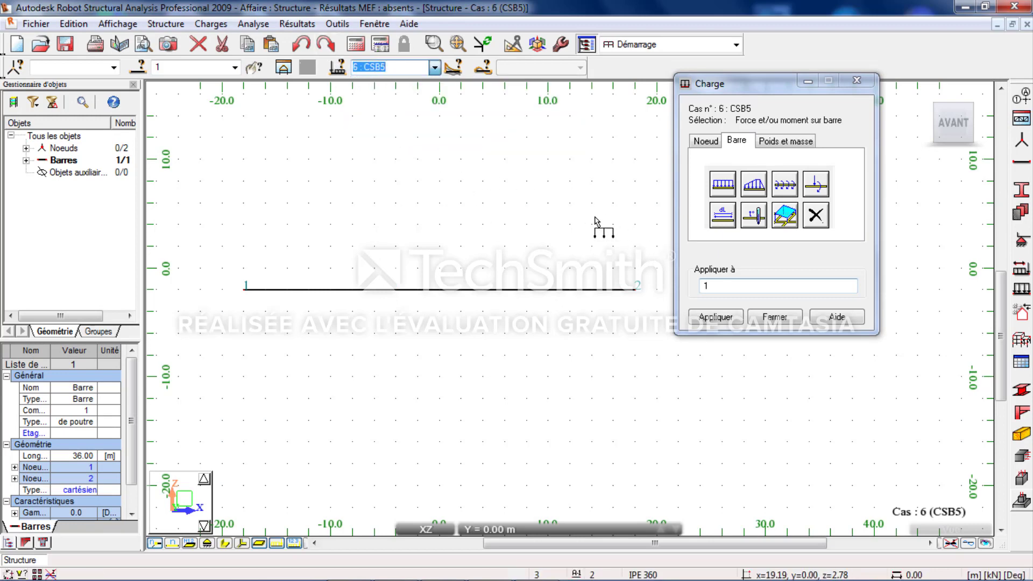
click(814, 185)
drag(727, 105, 685, 94)
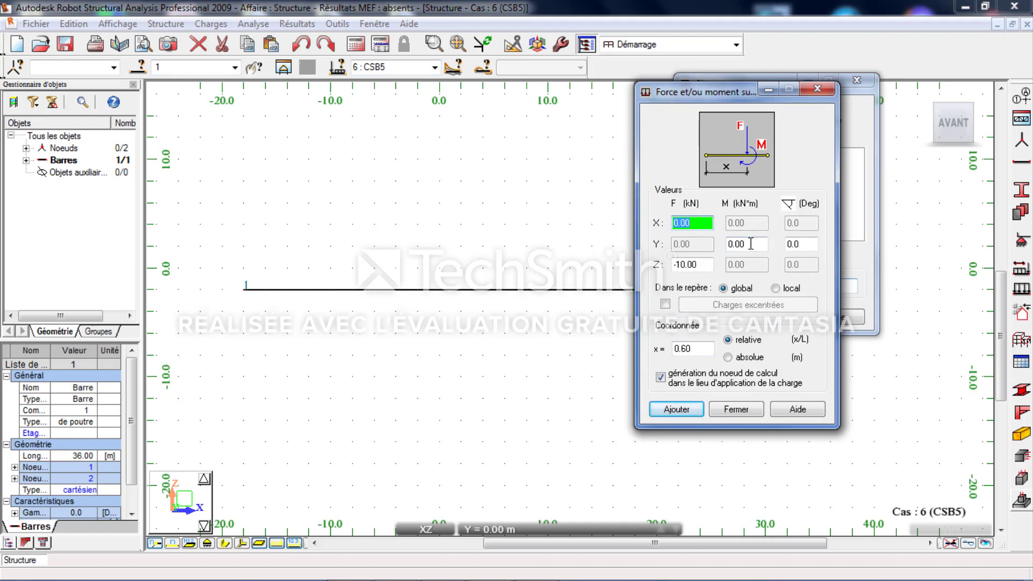
drag(749, 245, 672, 265)
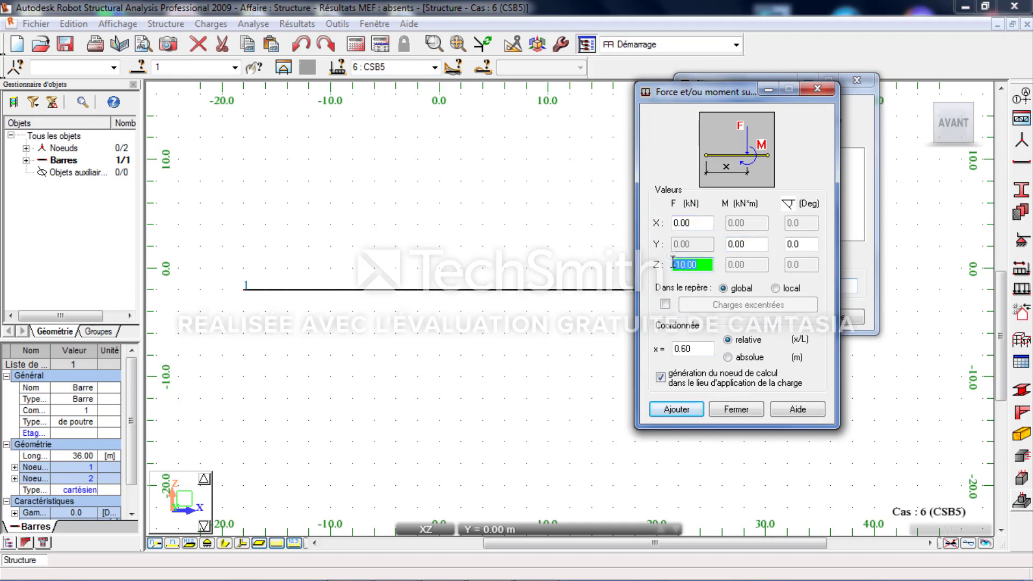
text(0)
drag(749, 242, 726, 240)
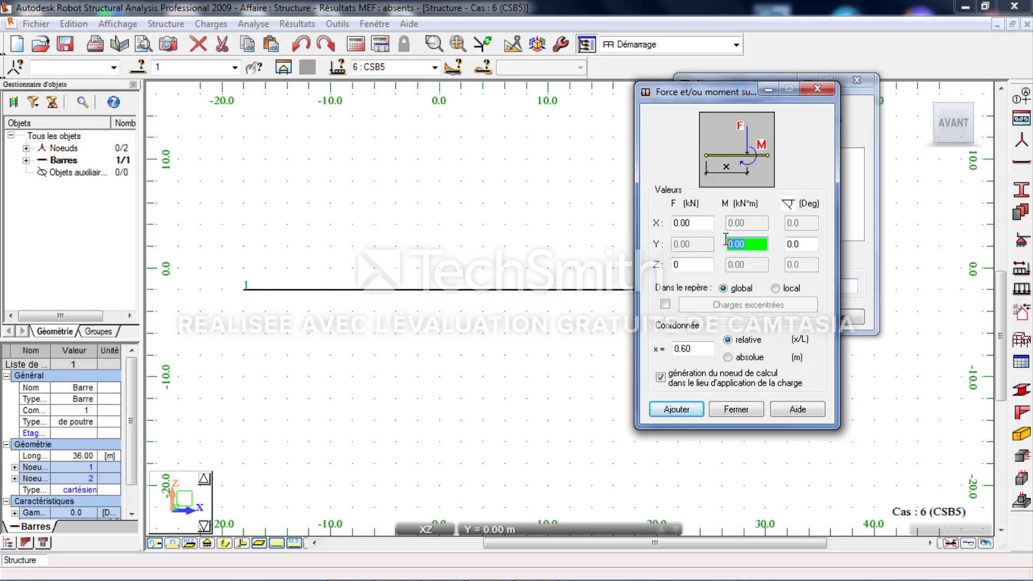
text(7)
- Set the concentrated moment's relative coordinate x to 0.5, apply it to the bar, and close the load definition
double_click(697, 349)
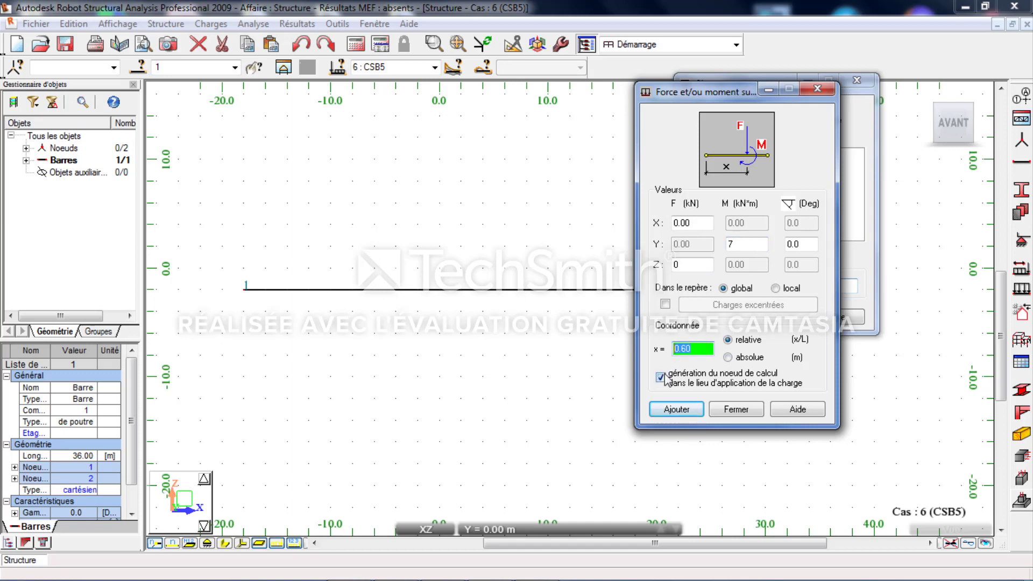
text(0.)
click(674, 410)
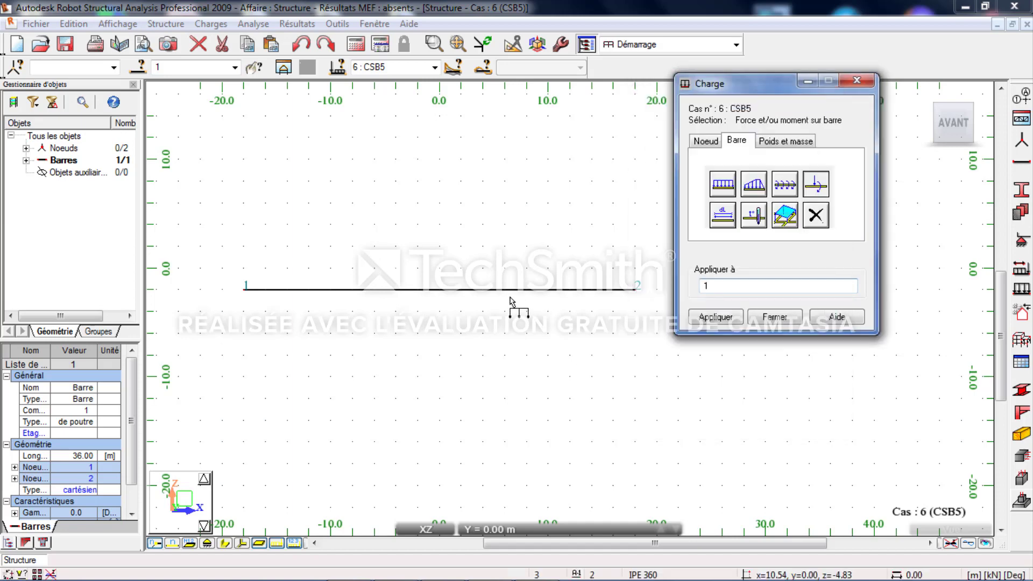
click(497, 291)
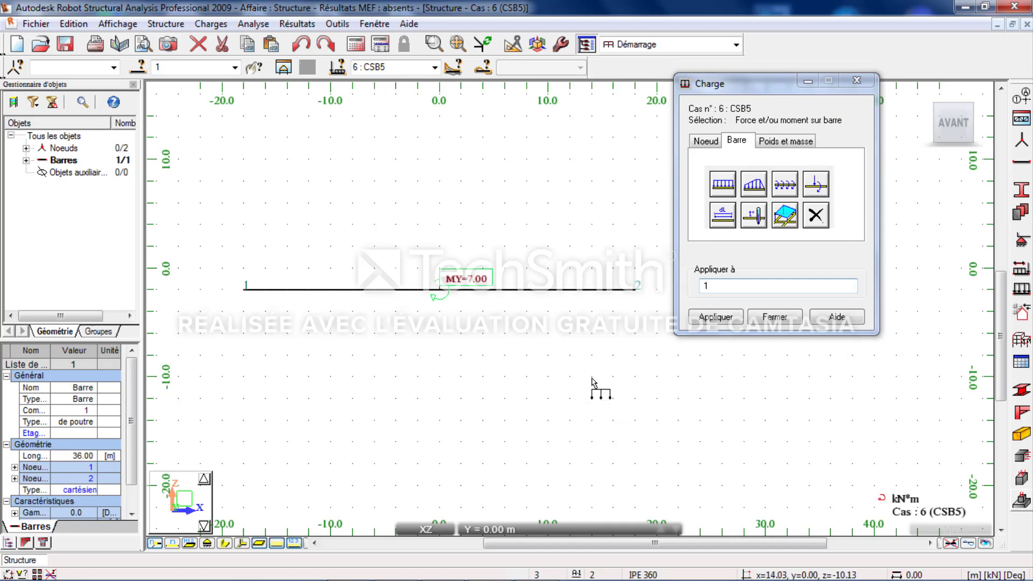
click(857, 80)
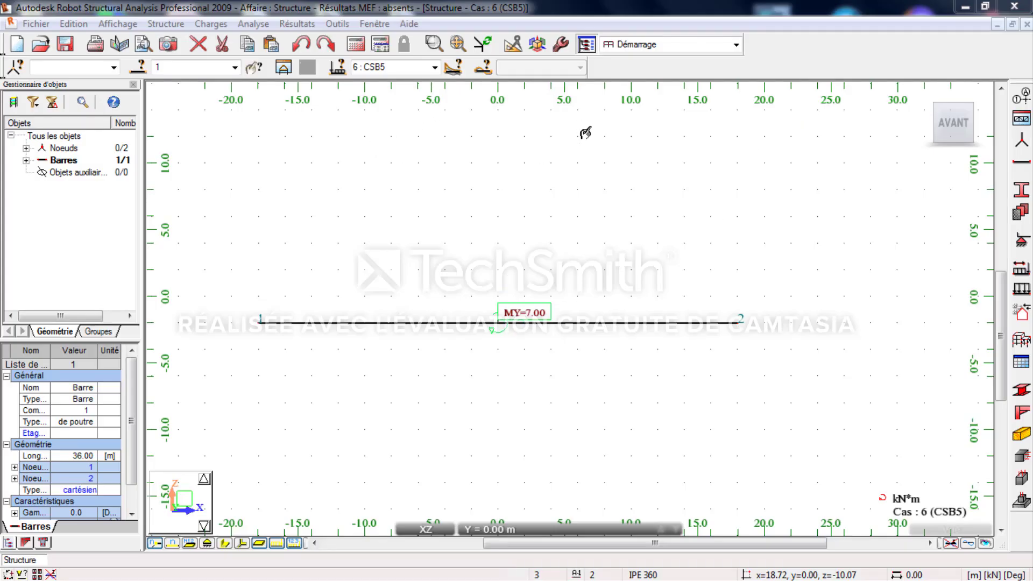
- Open the loads table and set FX of the Force Nodale case's load on node 1 to 10 kN
click(210, 23)
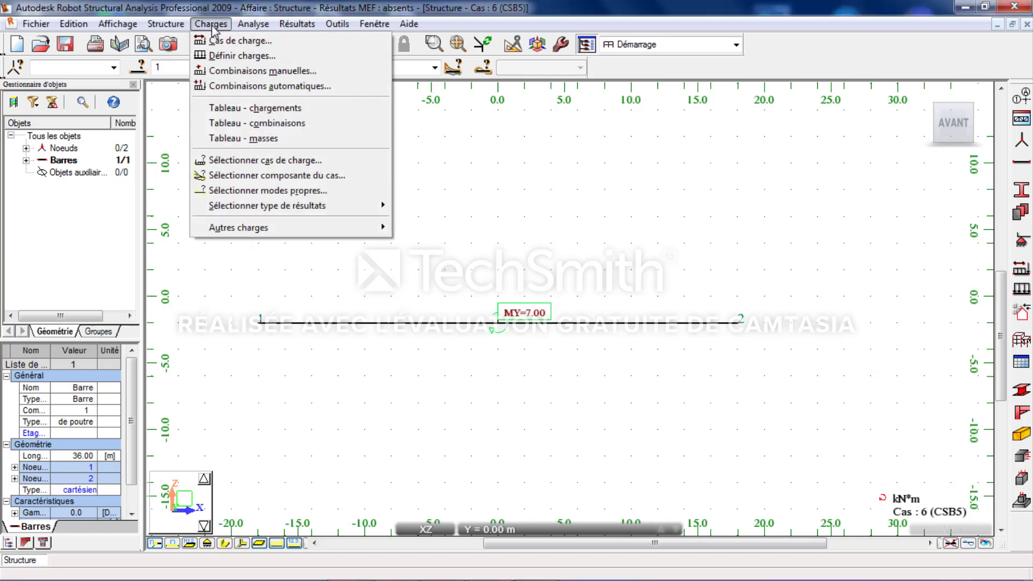
click(247, 108)
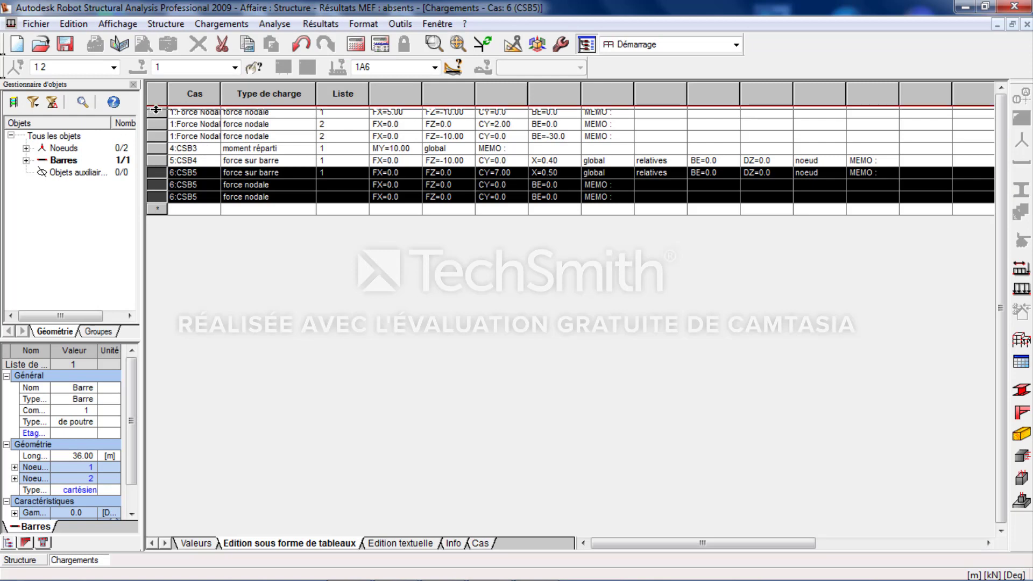
click(406, 114)
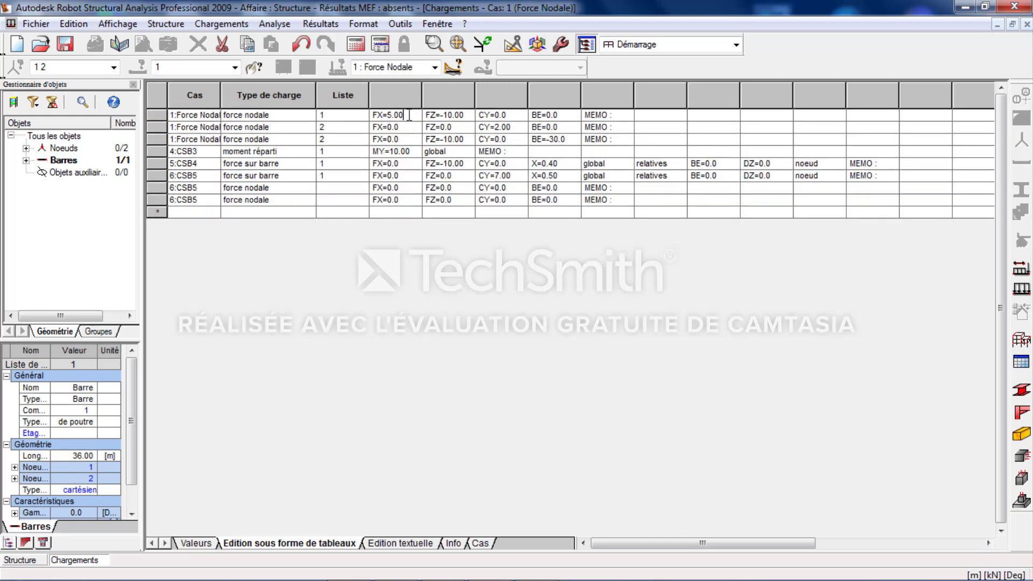
drag(407, 114, 390, 115)
text(1)
key(Tab)
- Delete the last empty nodal force row of case 6, CSB5, from the loads table
click(157, 200)
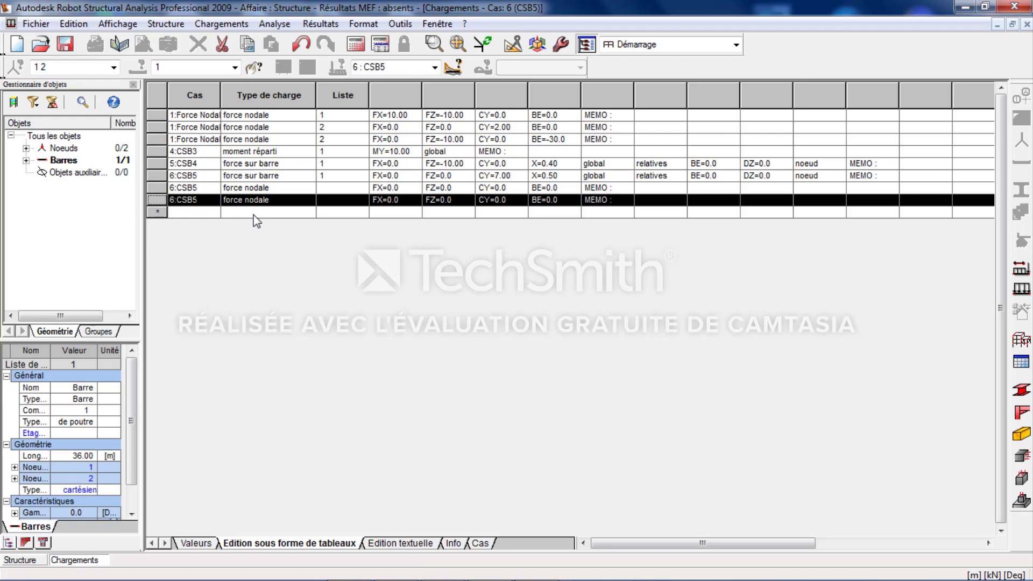
key(Delete)
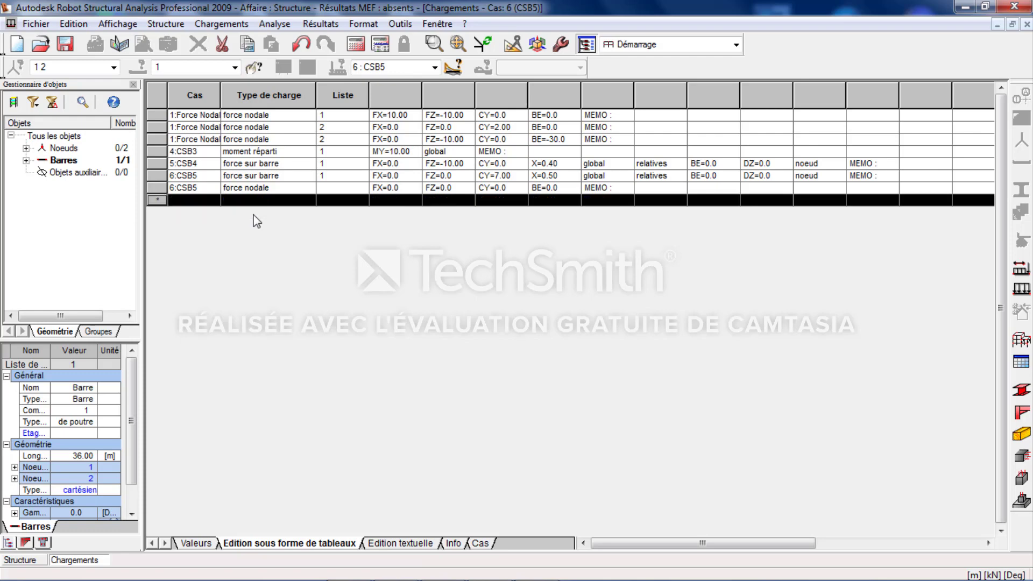